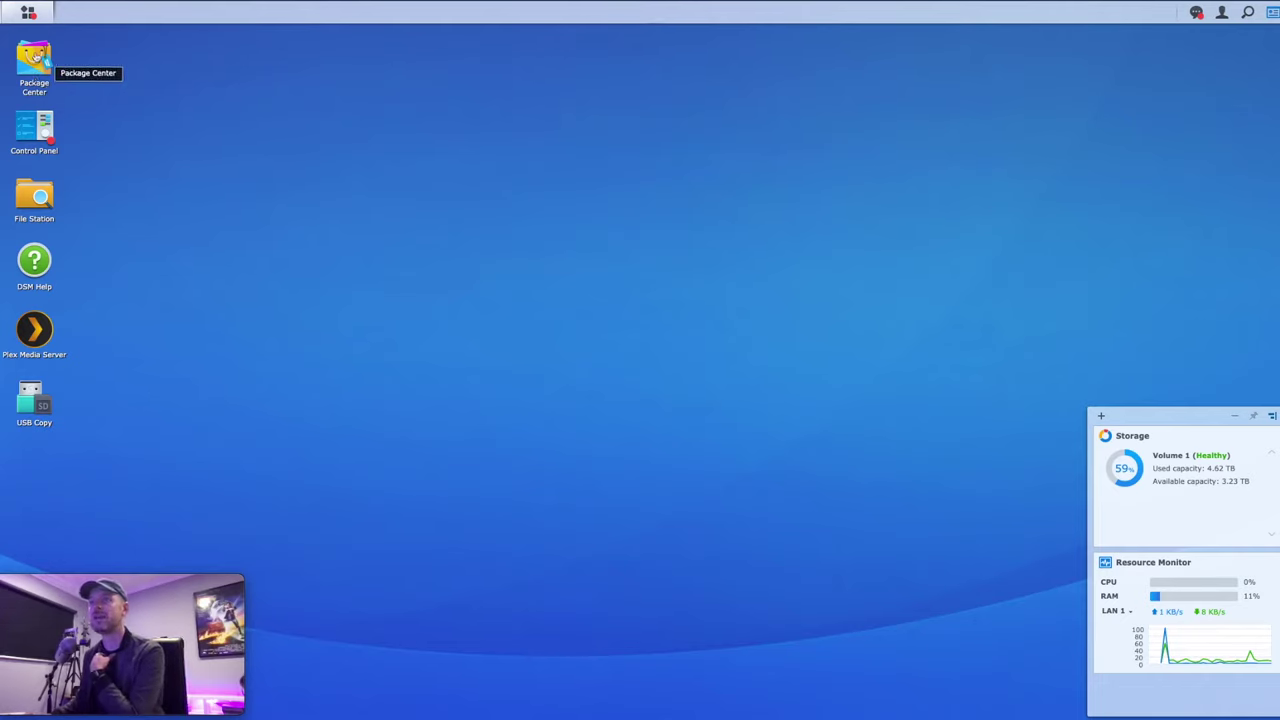
Step: Open Package Center from the desktop and reposition its window
left_click(35, 57)
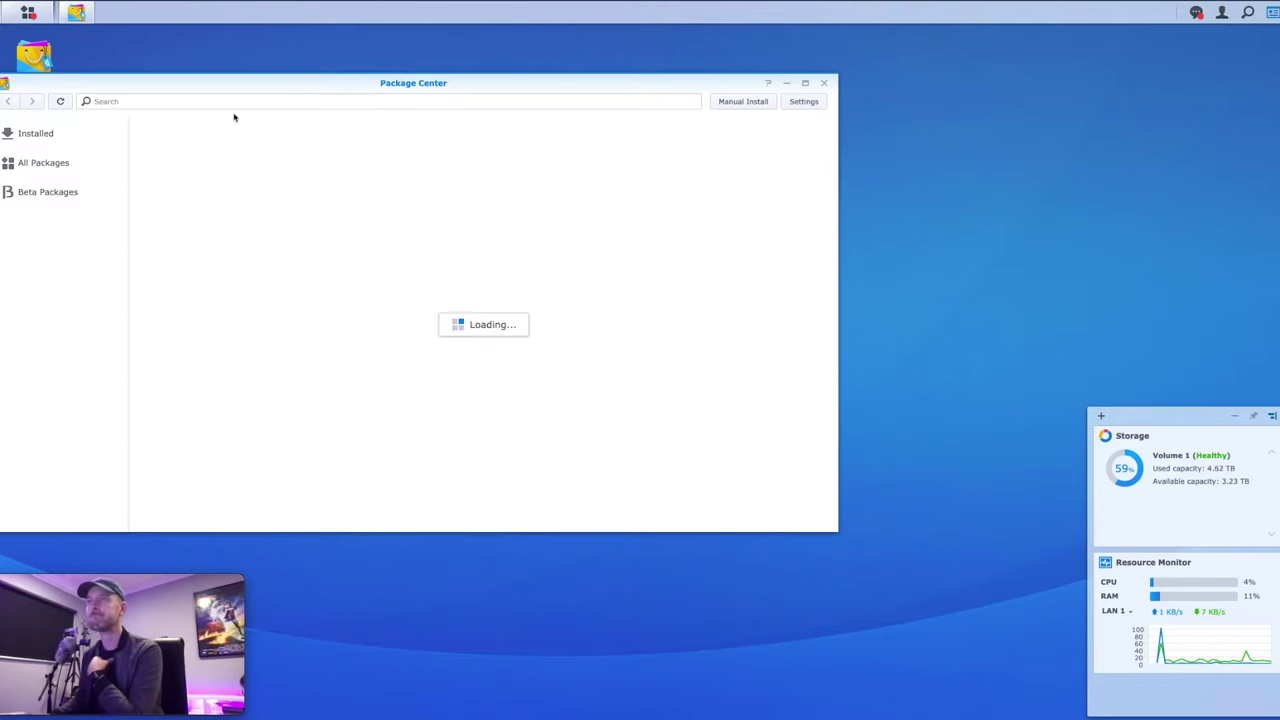
left_click_drag(164, 83, 358, 73)
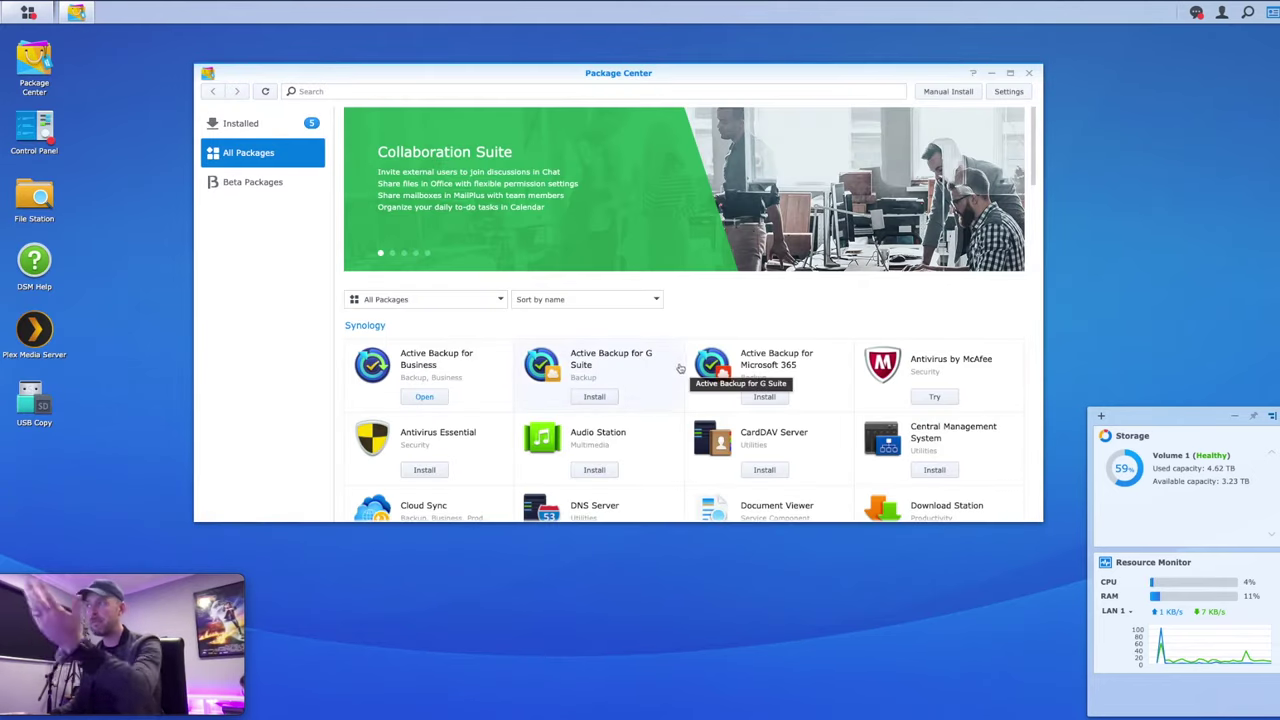
scroll(679, 368, "down", 10)
scroll(678, 364, "up", 10)
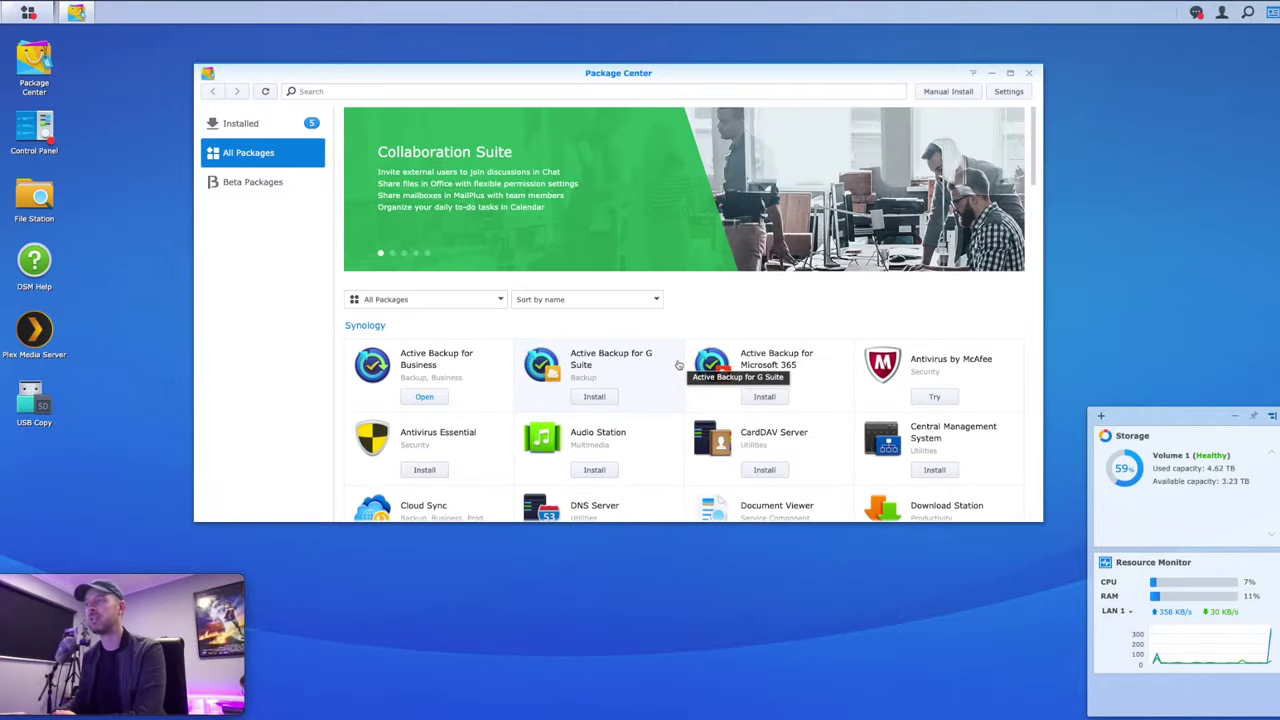
left_click_drag(420, 70, 372, 85)
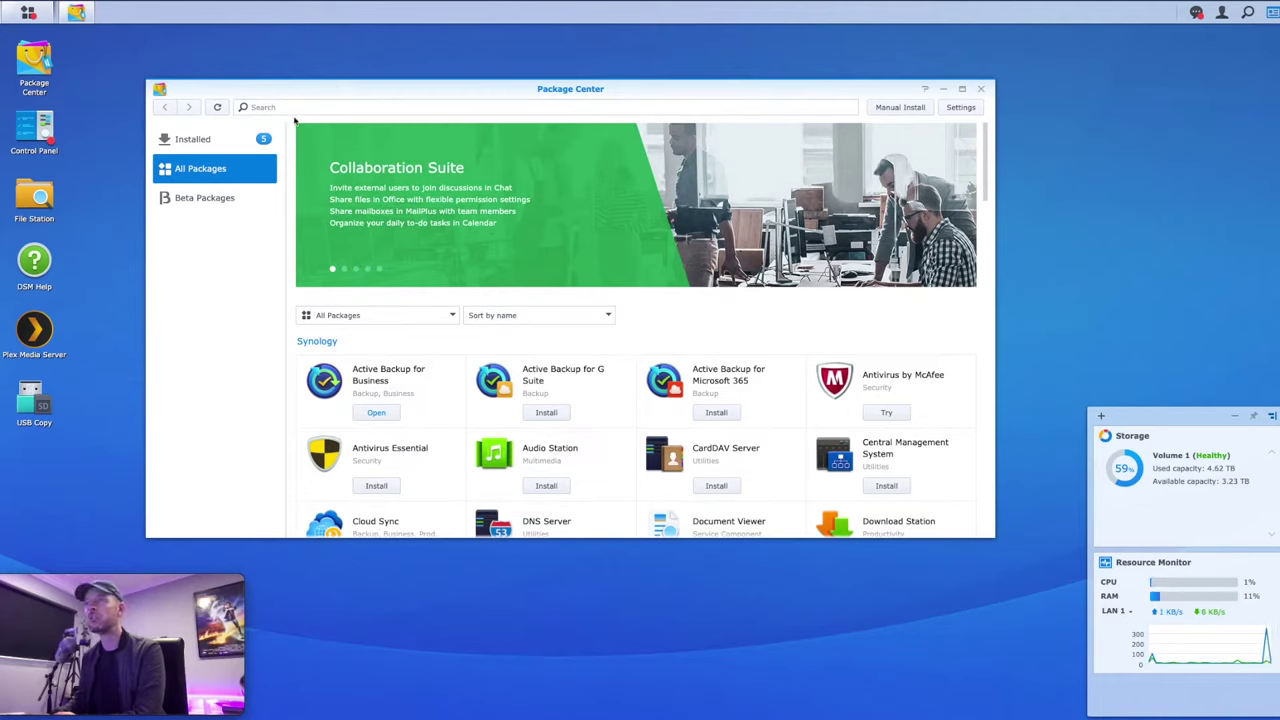
Step: Search the package catalogue for 'virtual' and open the Virtual Machine Manager page
left_click(299, 106)
type("virtual")
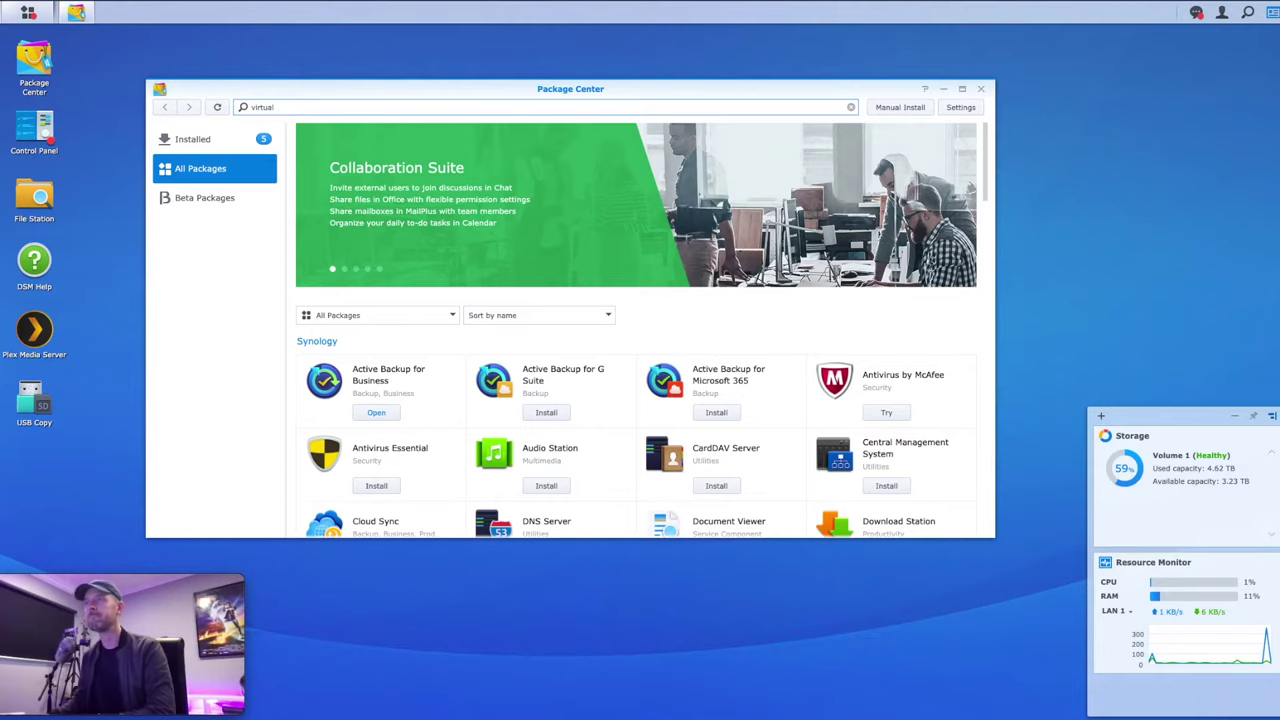
key("Return")
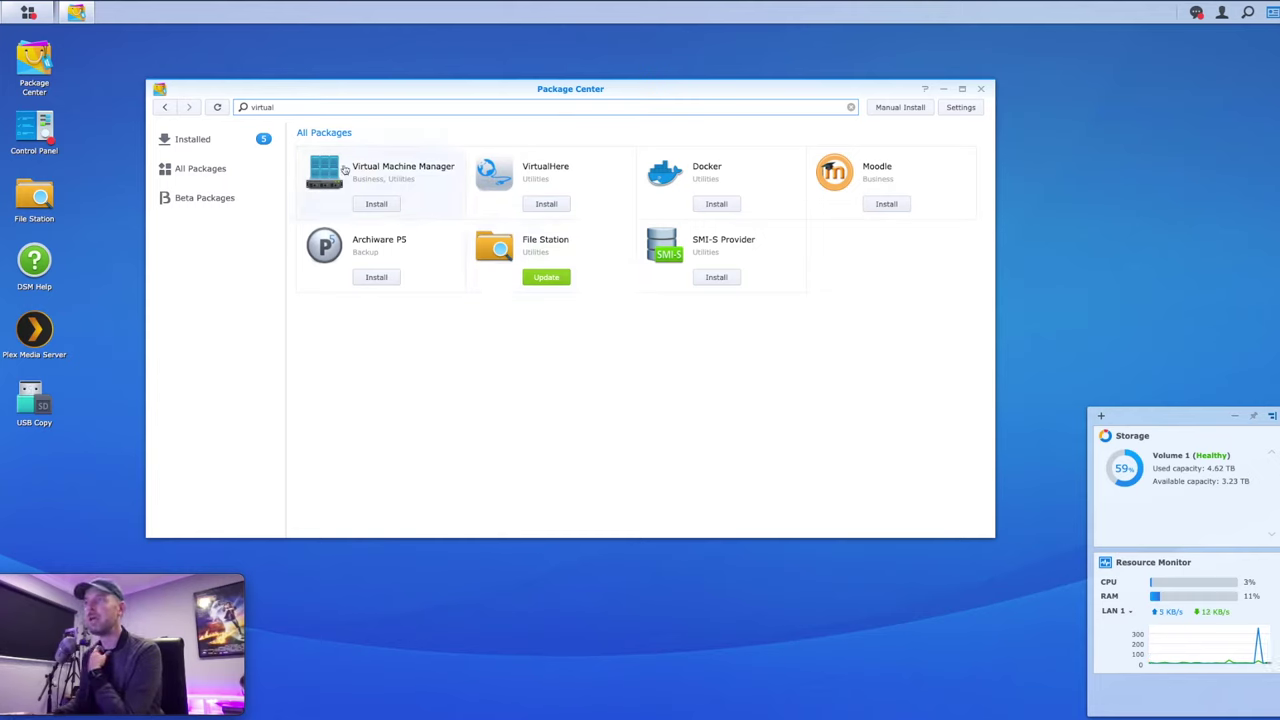
left_click(375, 174)
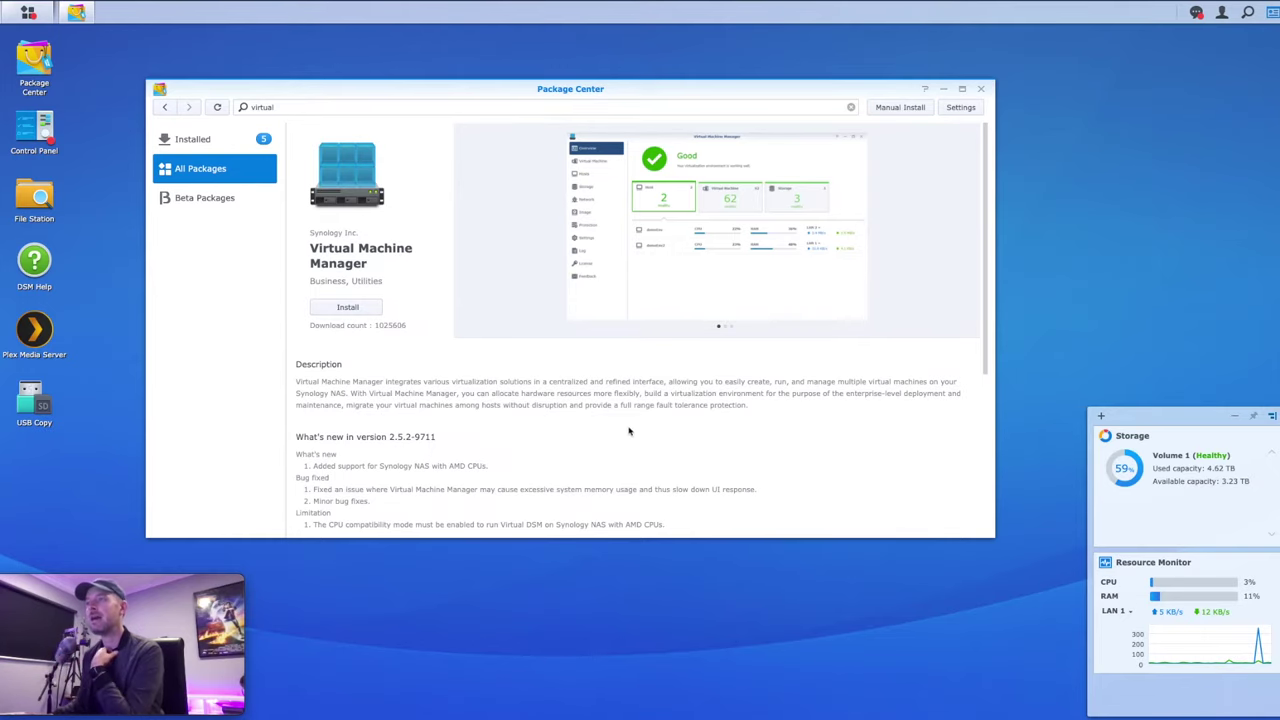
scroll(630, 430, "down", 5)
scroll(629, 430, "up", 5)
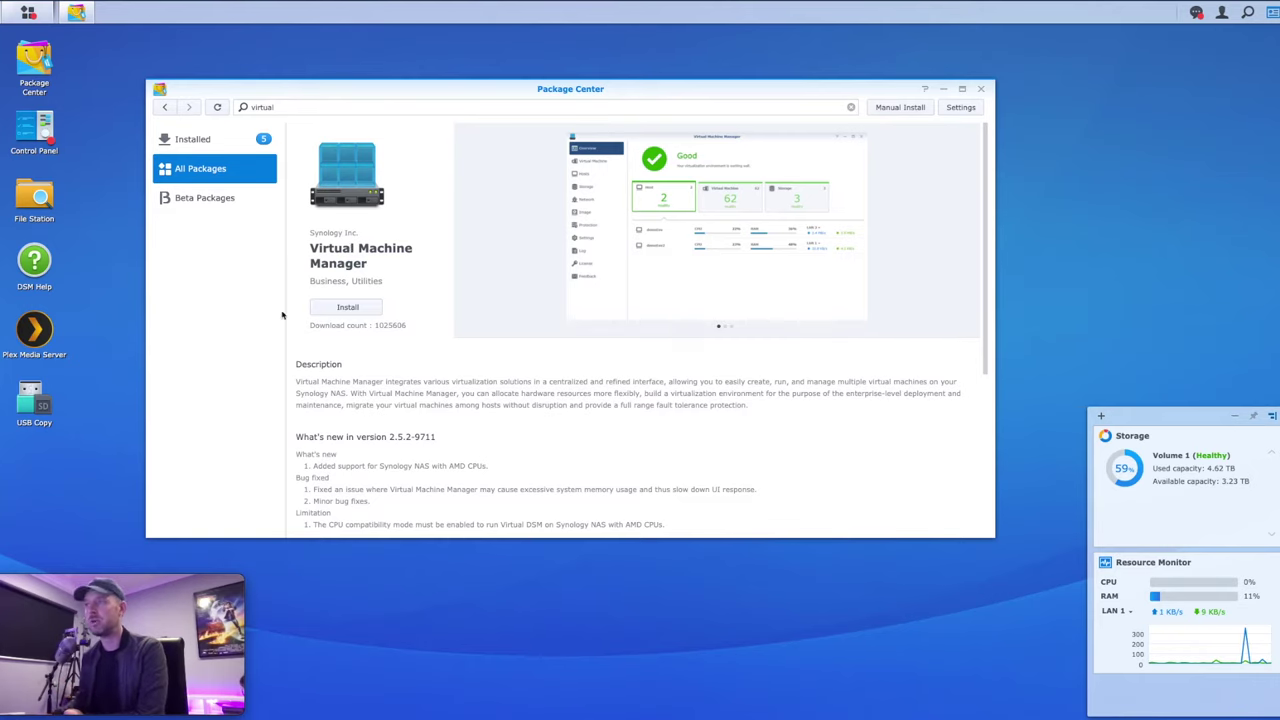
scroll(351, 310, "down", 1)
Step: Install Virtual Machine Manager, close Package Center, and launch the app from the main menu
left_click(349, 300)
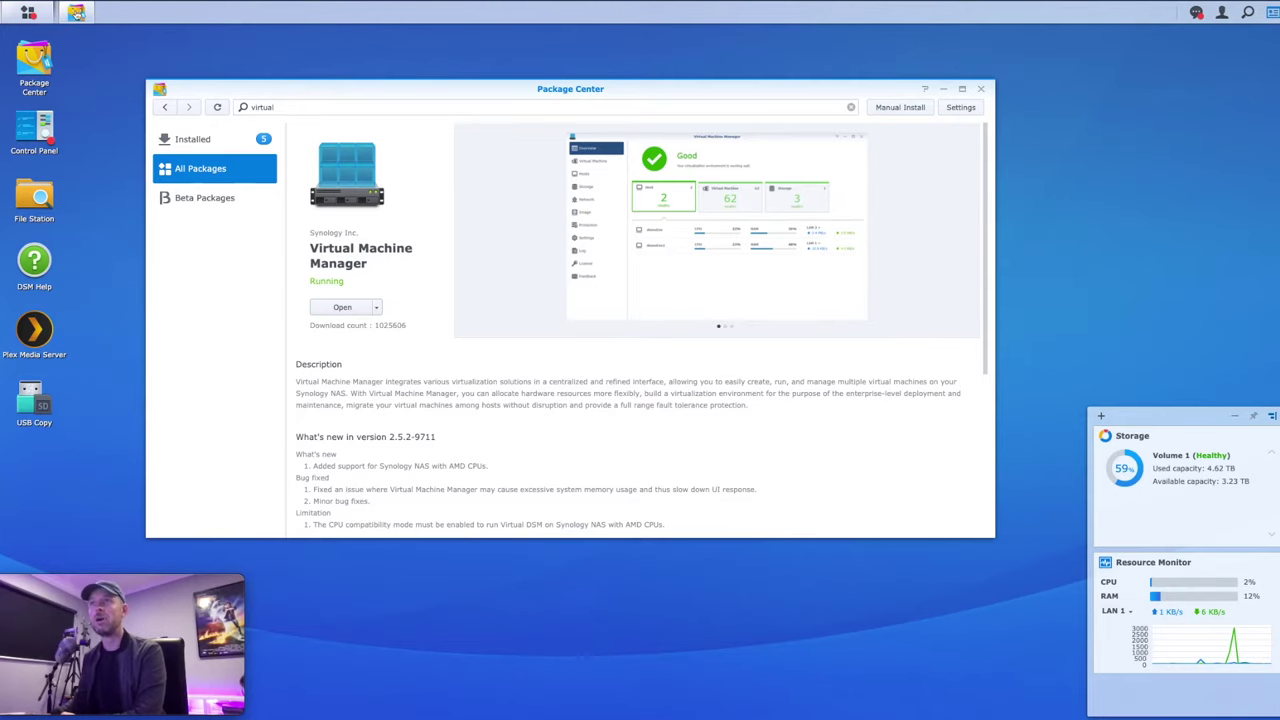
left_click(45, 15)
left_click(26, 14)
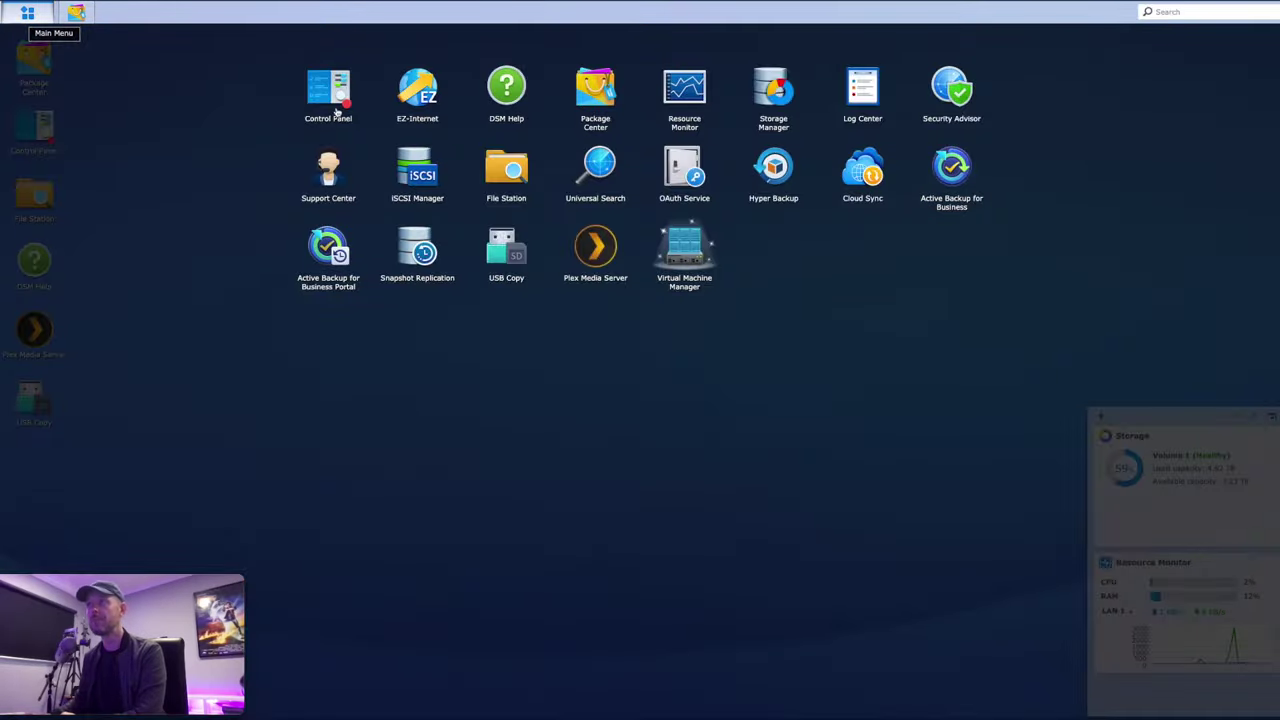
left_click(690, 251)
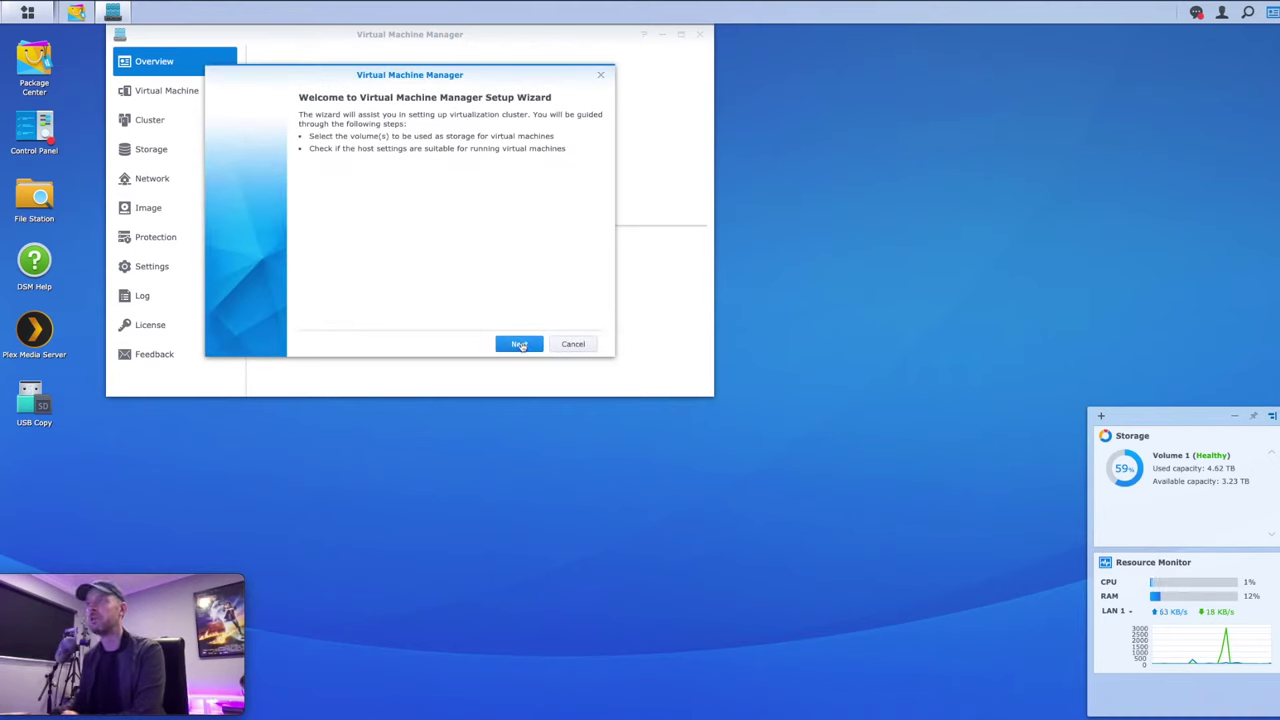
Step: Advance the setup wizard past the welcome and Check Host Settings pages
left_click(520, 344)
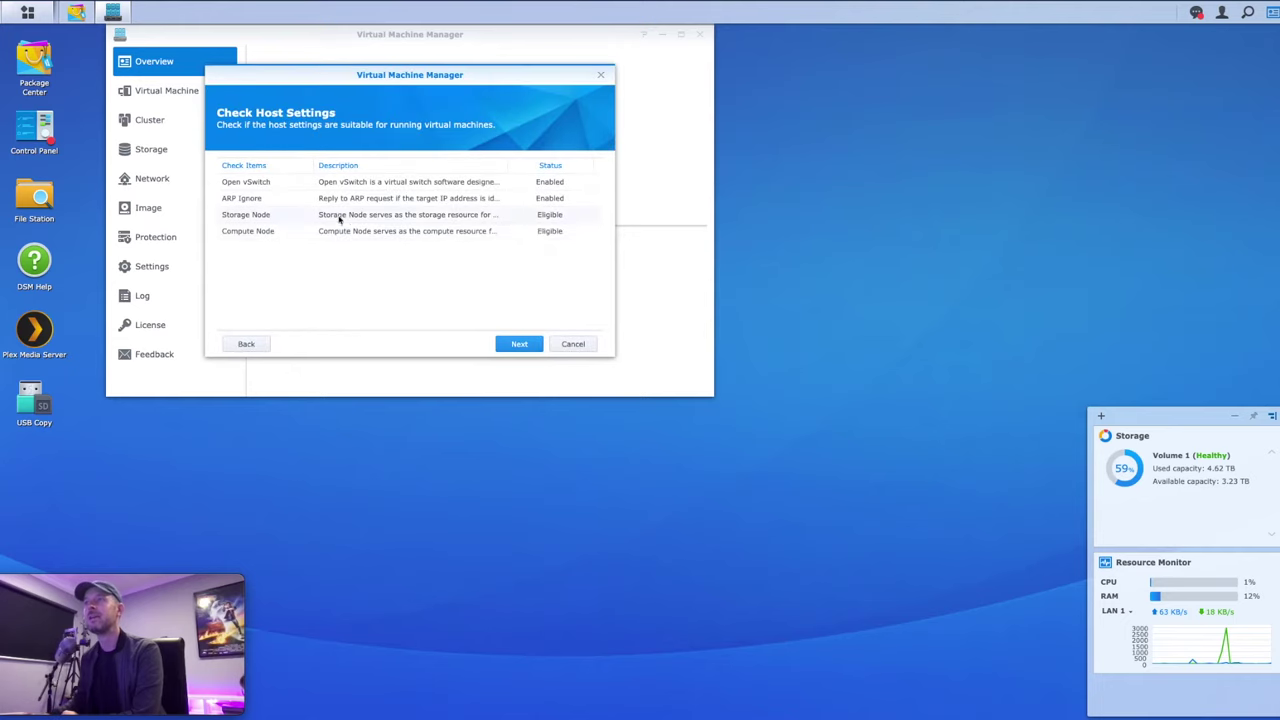
left_click_drag(310, 78, 330, 87)
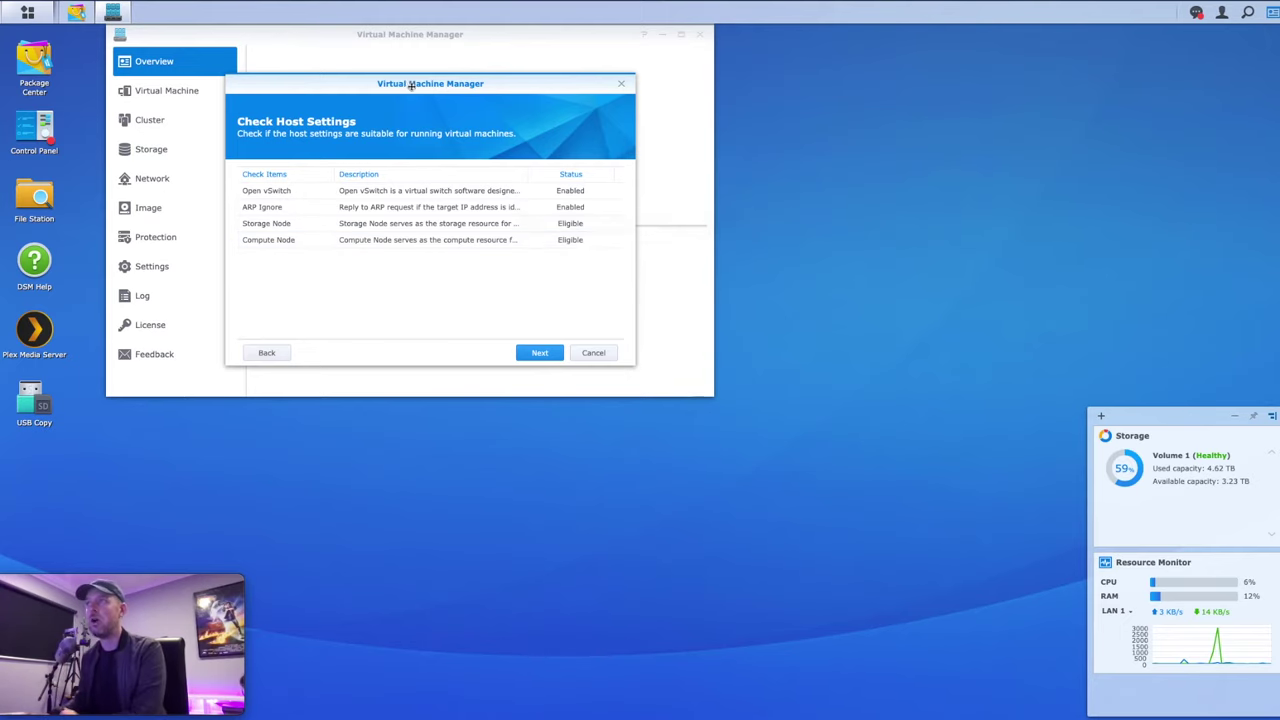
left_click_drag(411, 85, 443, 87)
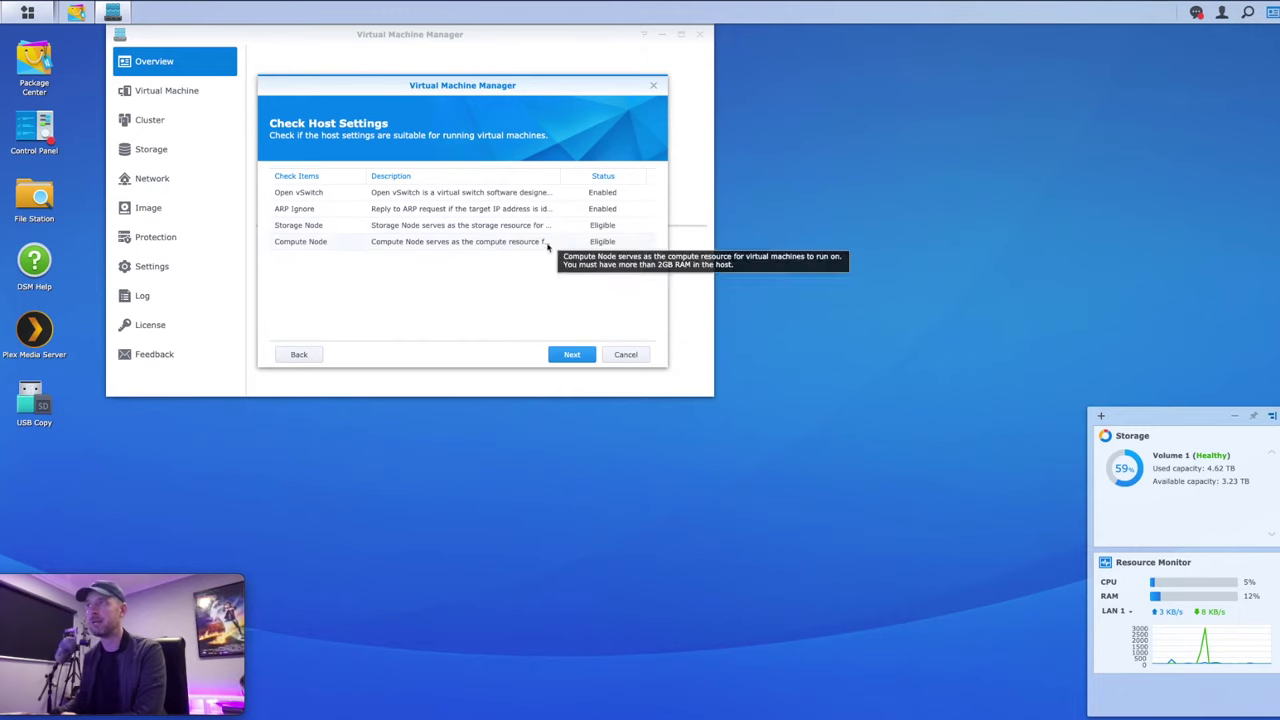
left_click(574, 356)
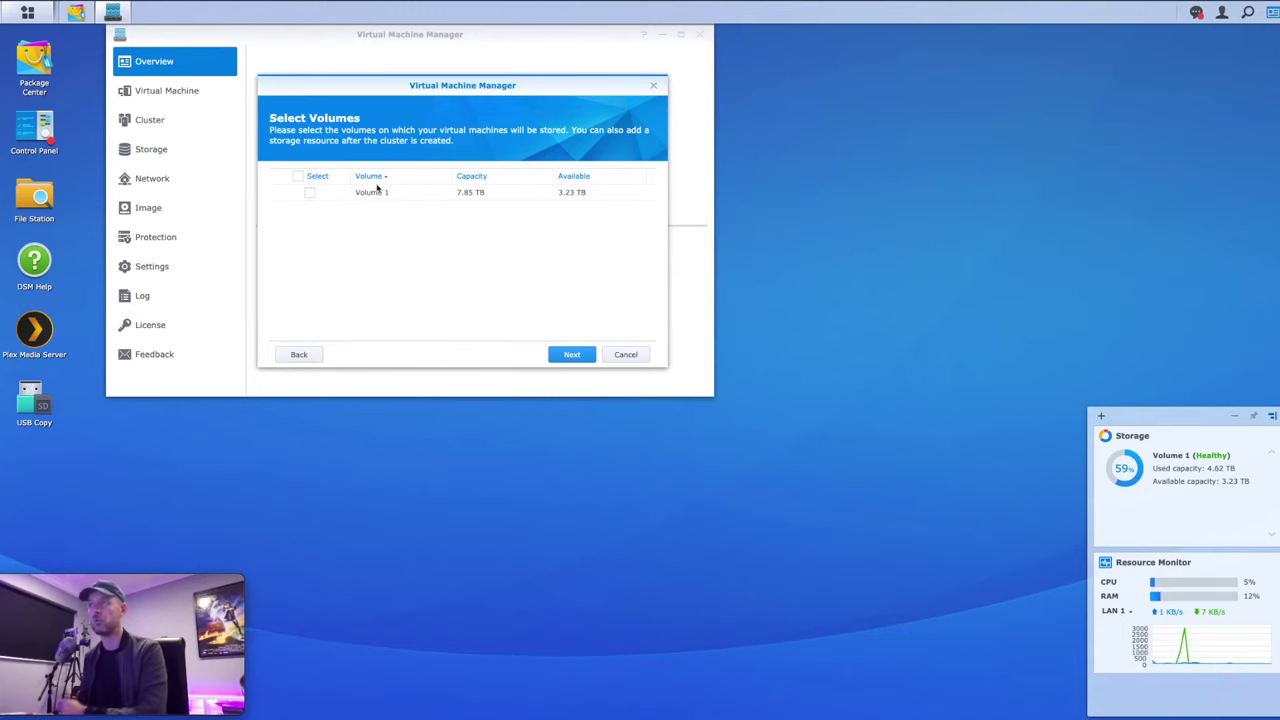
Step: Select Volume 1 for VM storage, create the cluster, and close the wizard
left_click(309, 193)
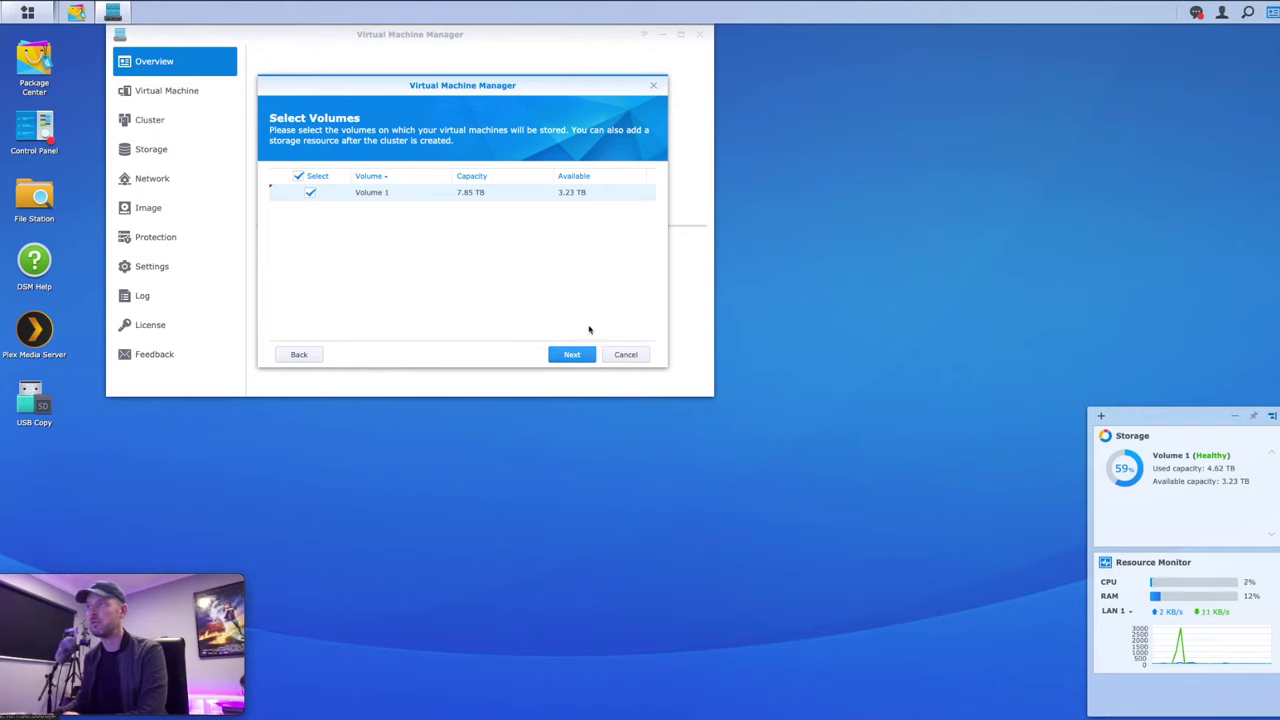
left_click(571, 354)
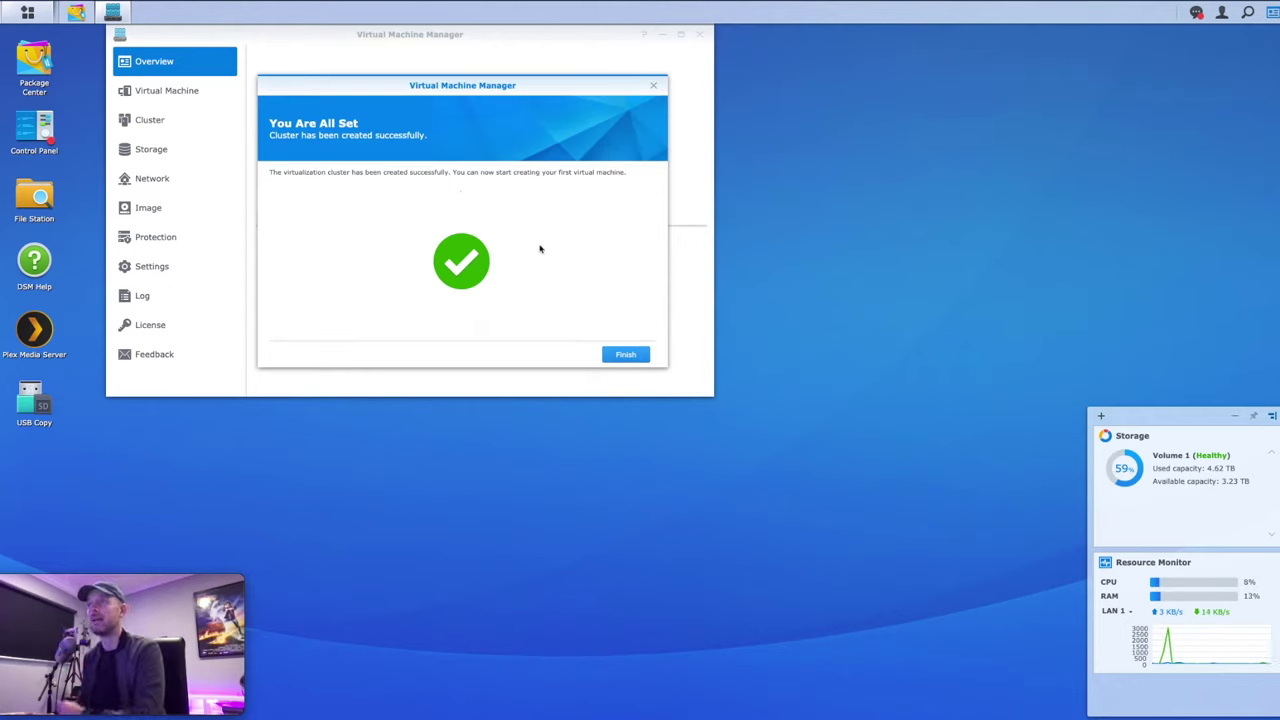
left_click_drag(434, 80, 448, 63)
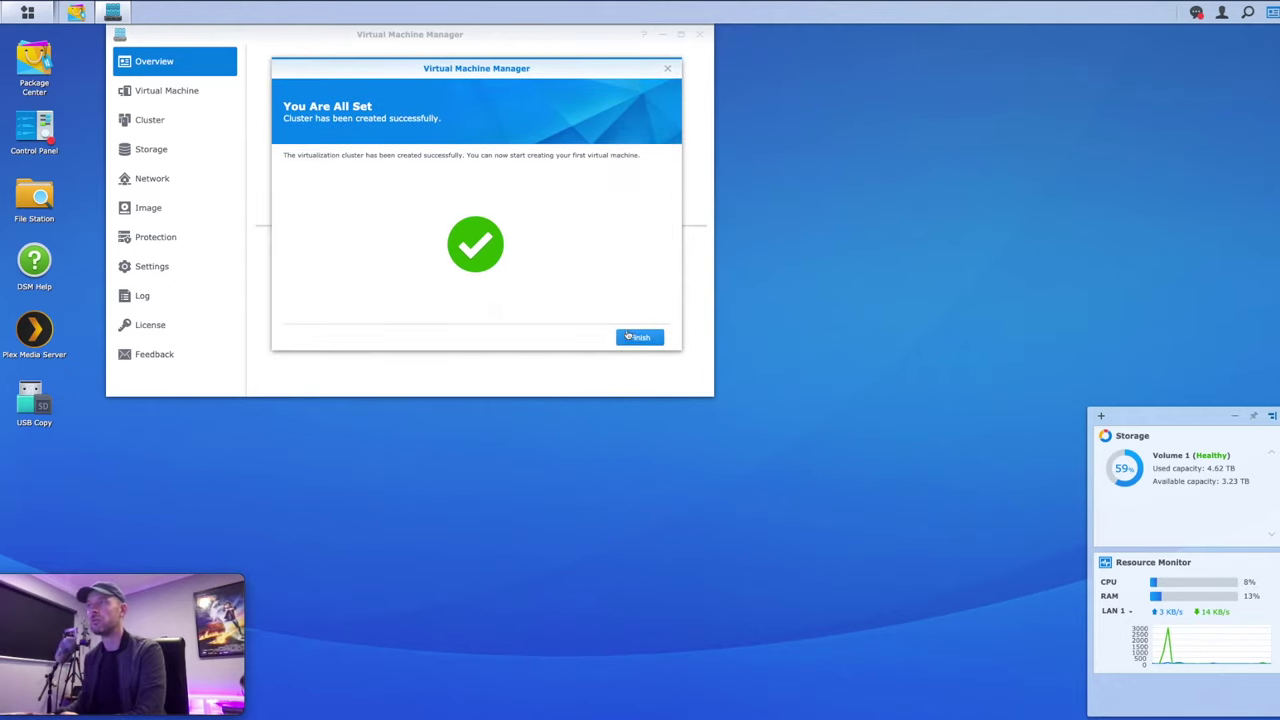
left_click(640, 337)
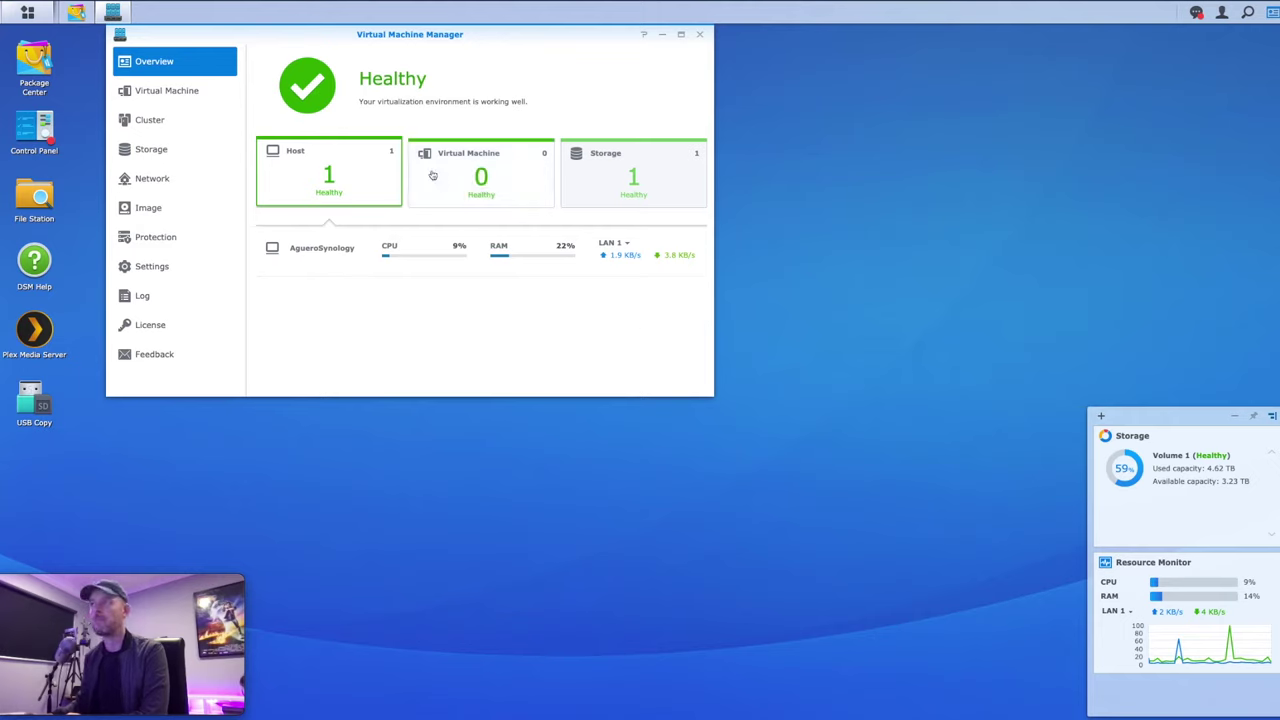
Step: Review the Overview's virtual machine, storage and host summary cards
left_click(477, 172)
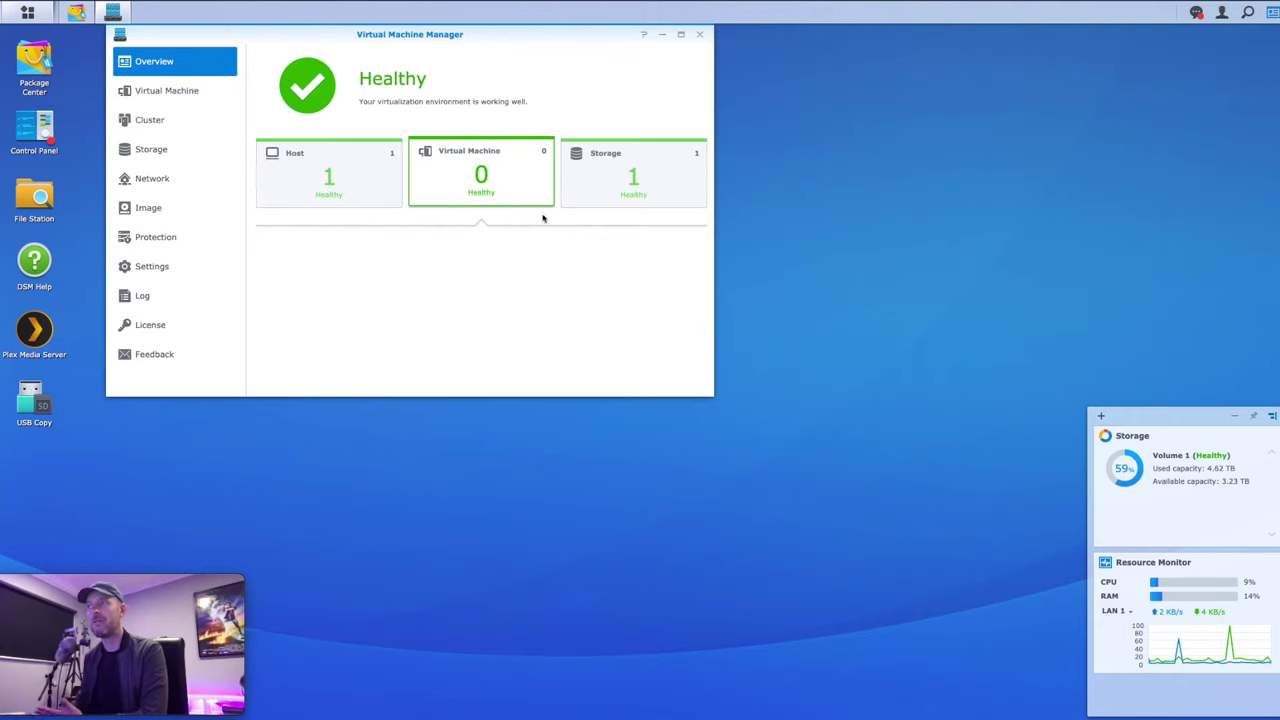
left_click(632, 178)
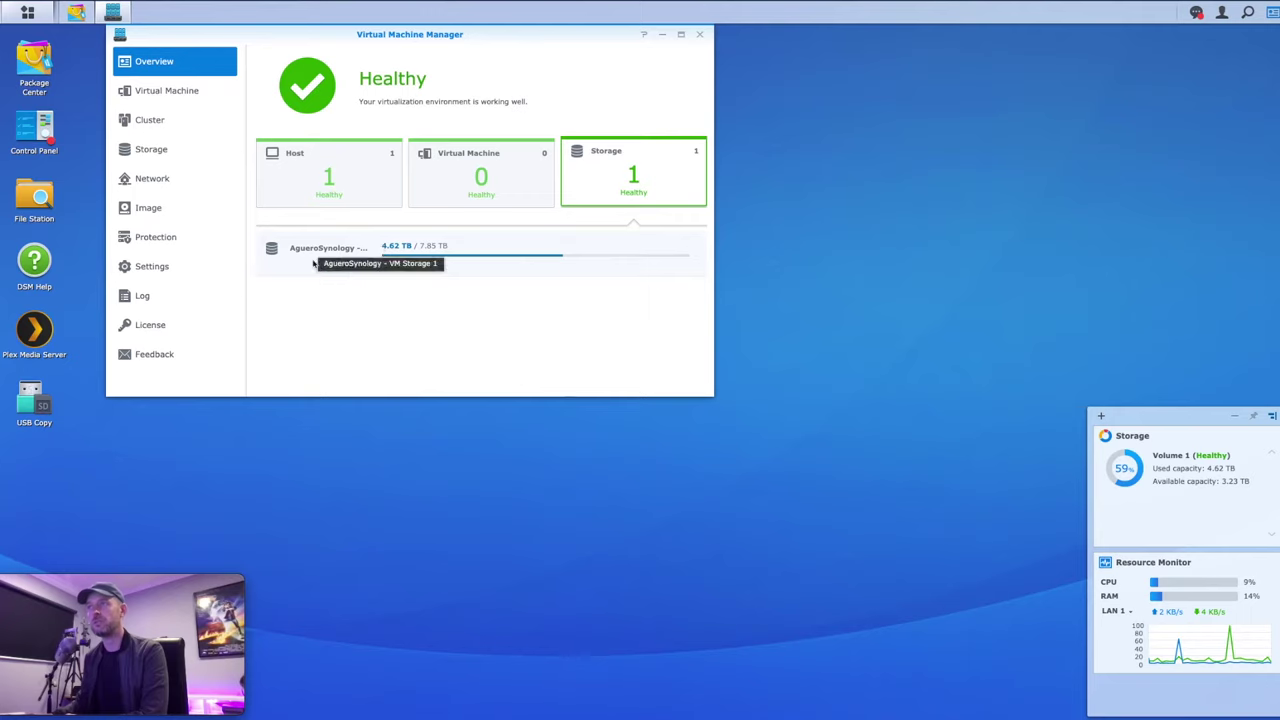
left_click(330, 187)
left_click(434, 183)
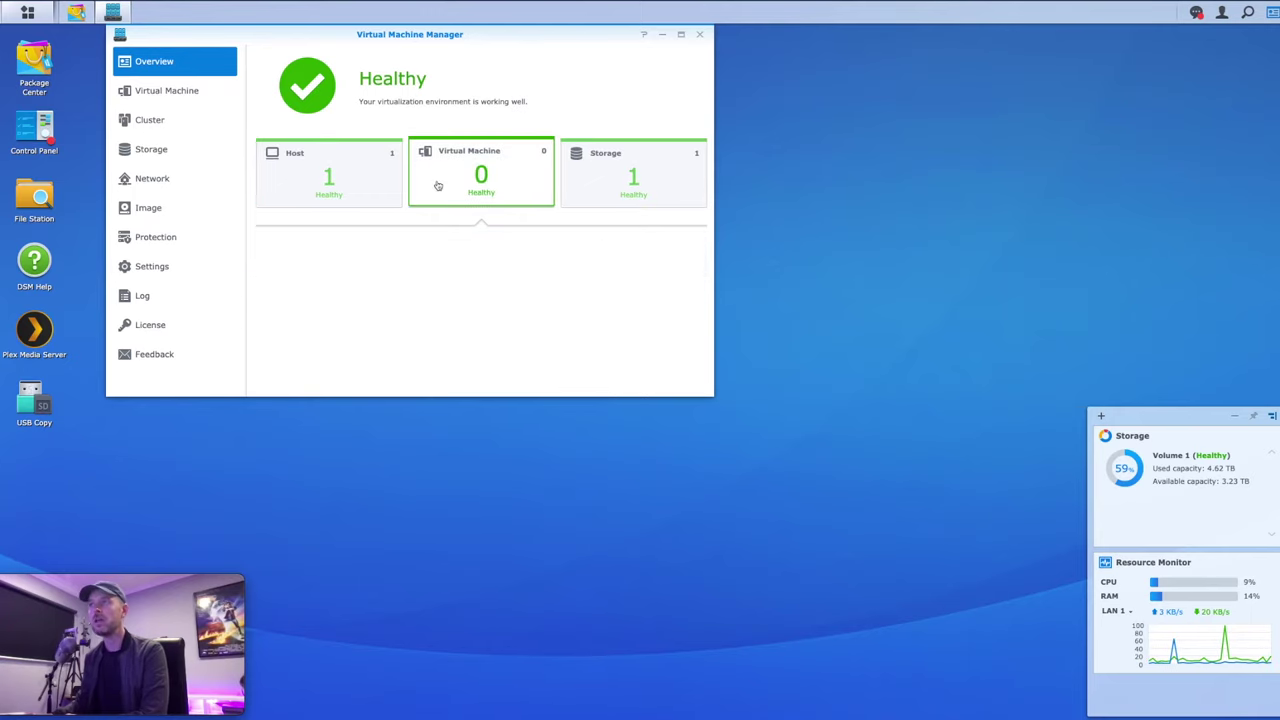
left_click(329, 187)
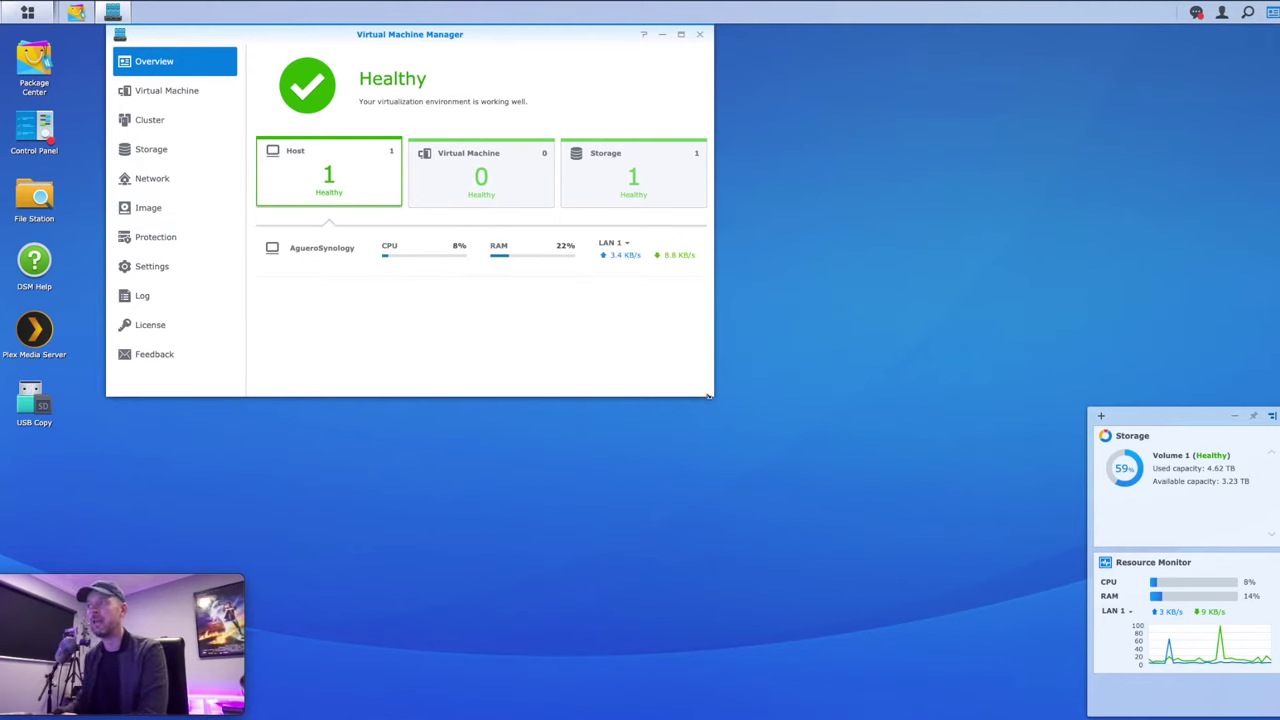
Step: Widen and heighten the Virtual Machine Manager window, then go to the Virtual Machine list
left_click_drag(712, 396, 871, 396)
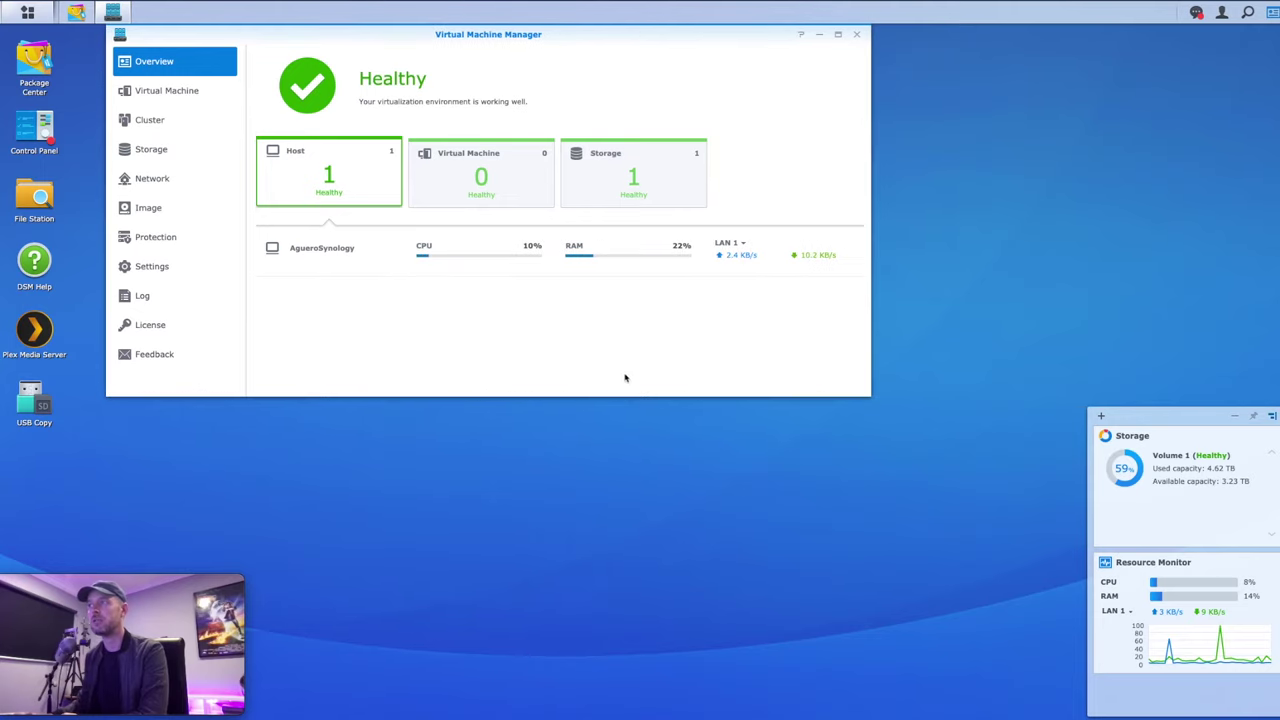
left_click_drag(622, 396, 623, 540)
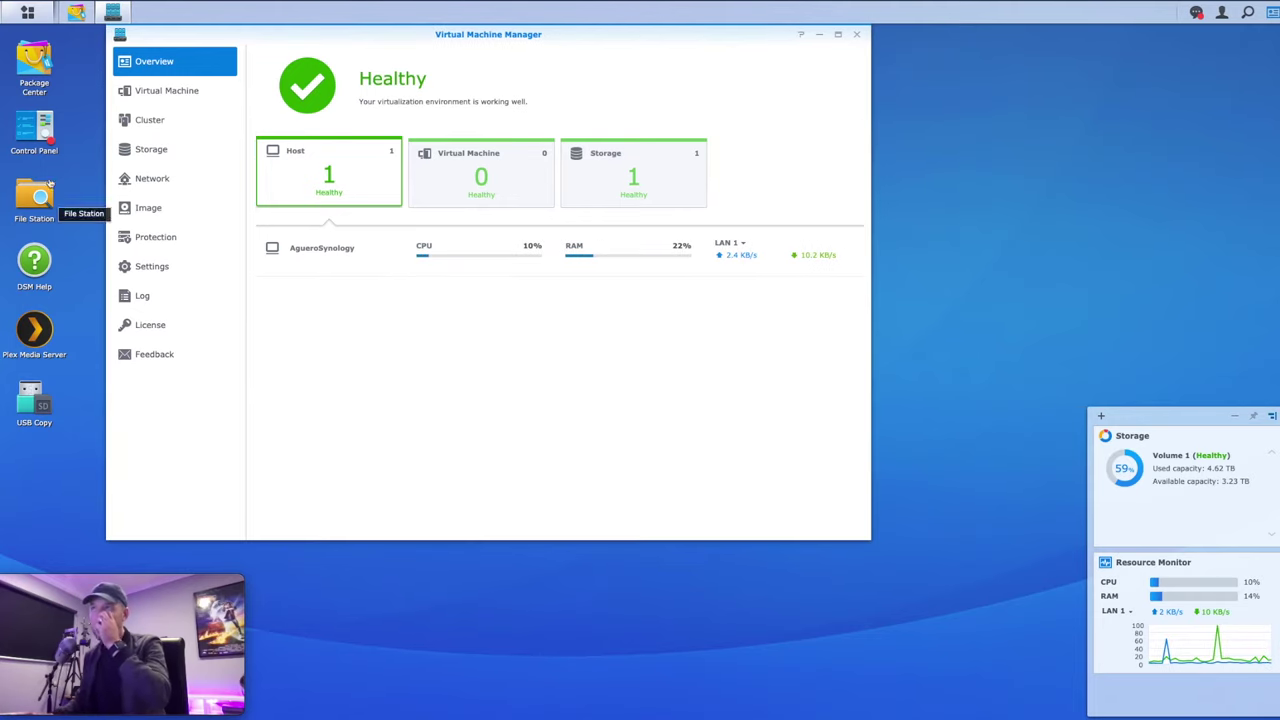
left_click(152, 93)
Step: Browse Cluster and Storage, ending on Network showing Default VM Network on LAN 1 and LAN 2
left_click(151, 123)
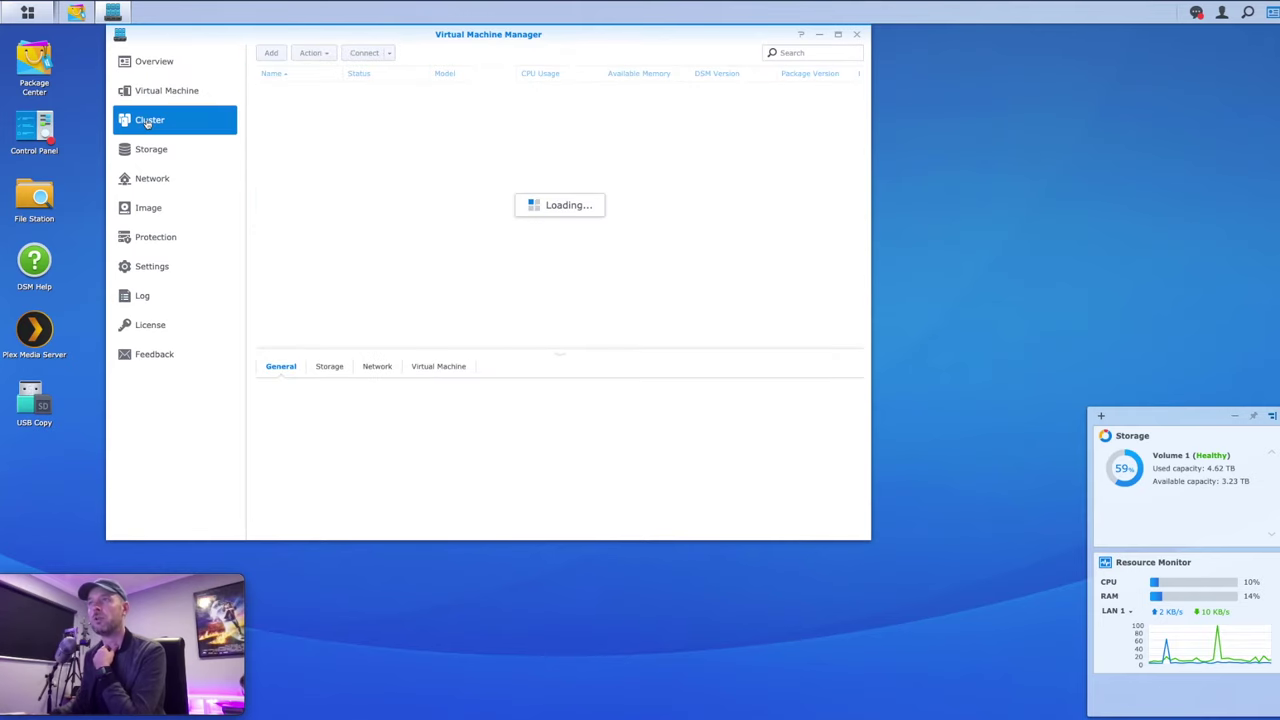
left_click(147, 152)
left_click(145, 182)
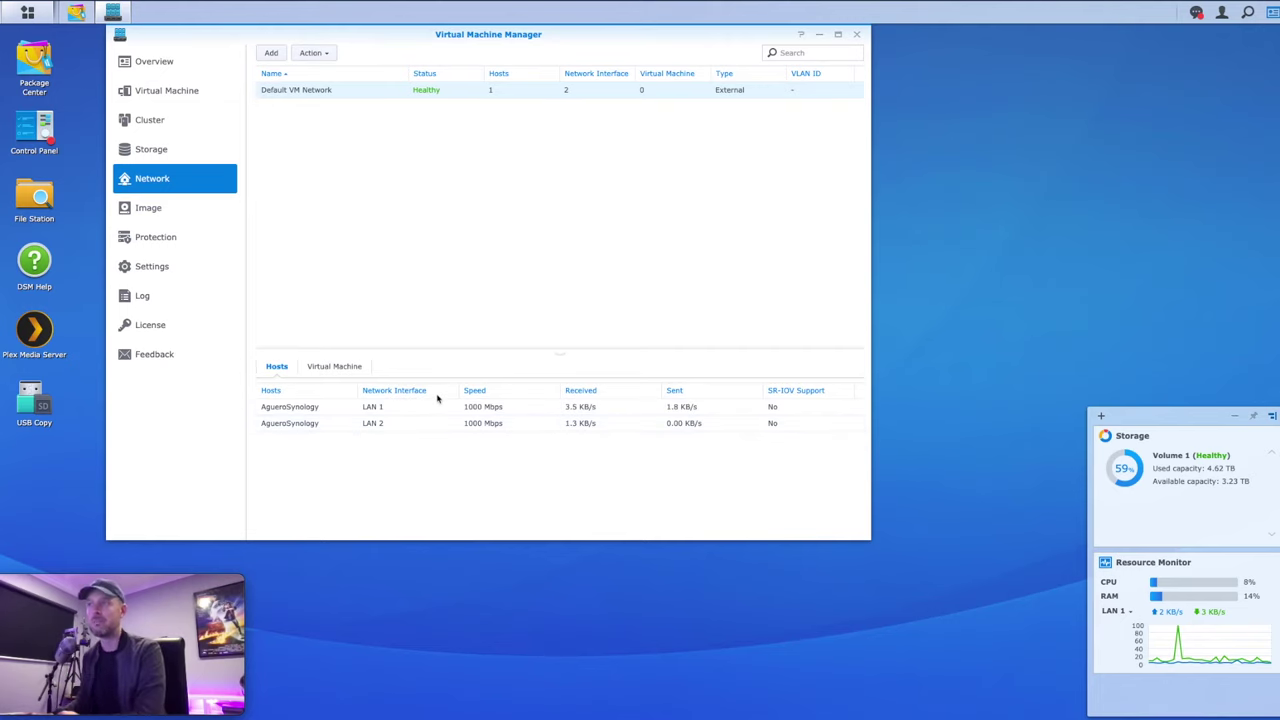
Step: Check the network's VM and host tabs, Storage and Cluster pages, then the empty Virtual Machine list
left_click(330, 368)
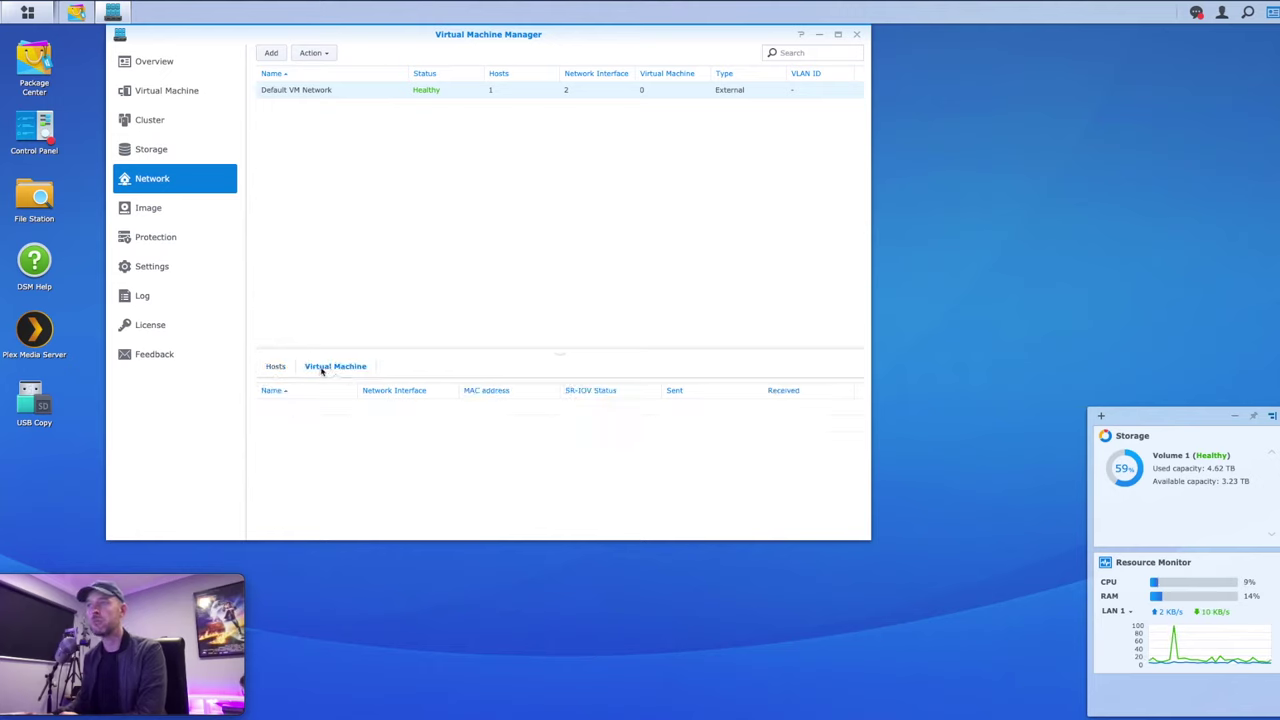
left_click(274, 366)
left_click(152, 149)
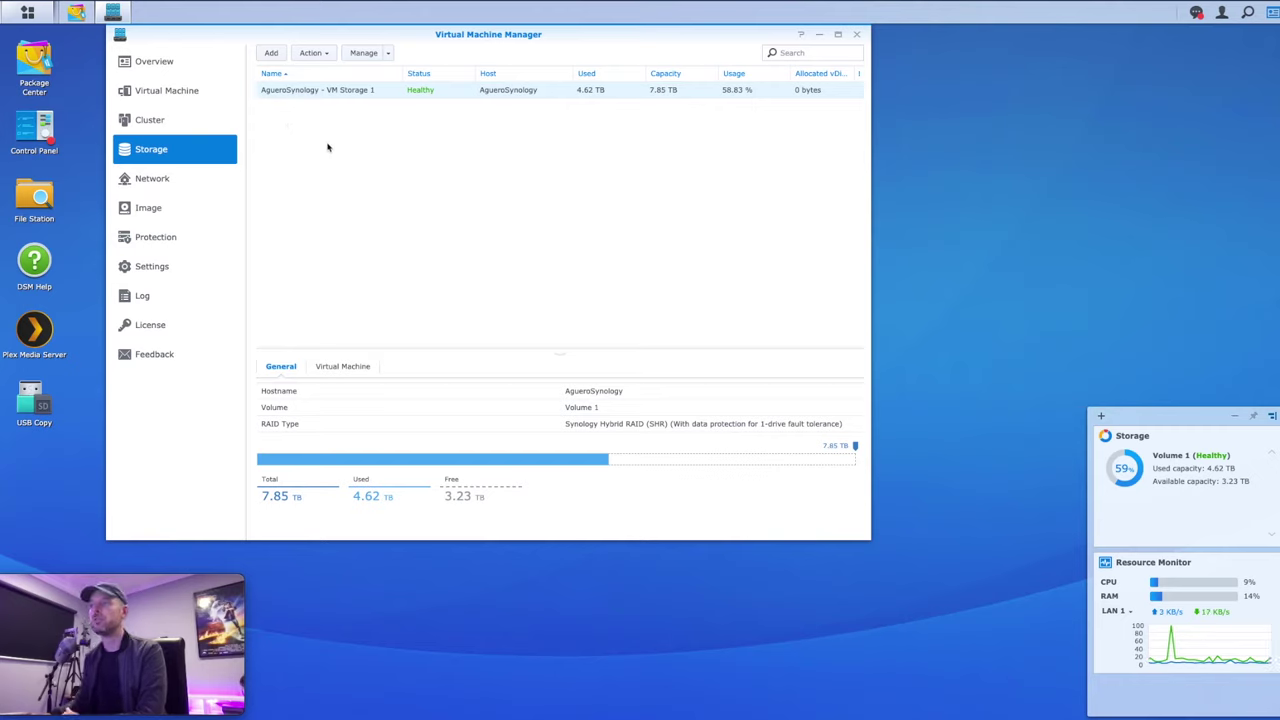
left_click(157, 127)
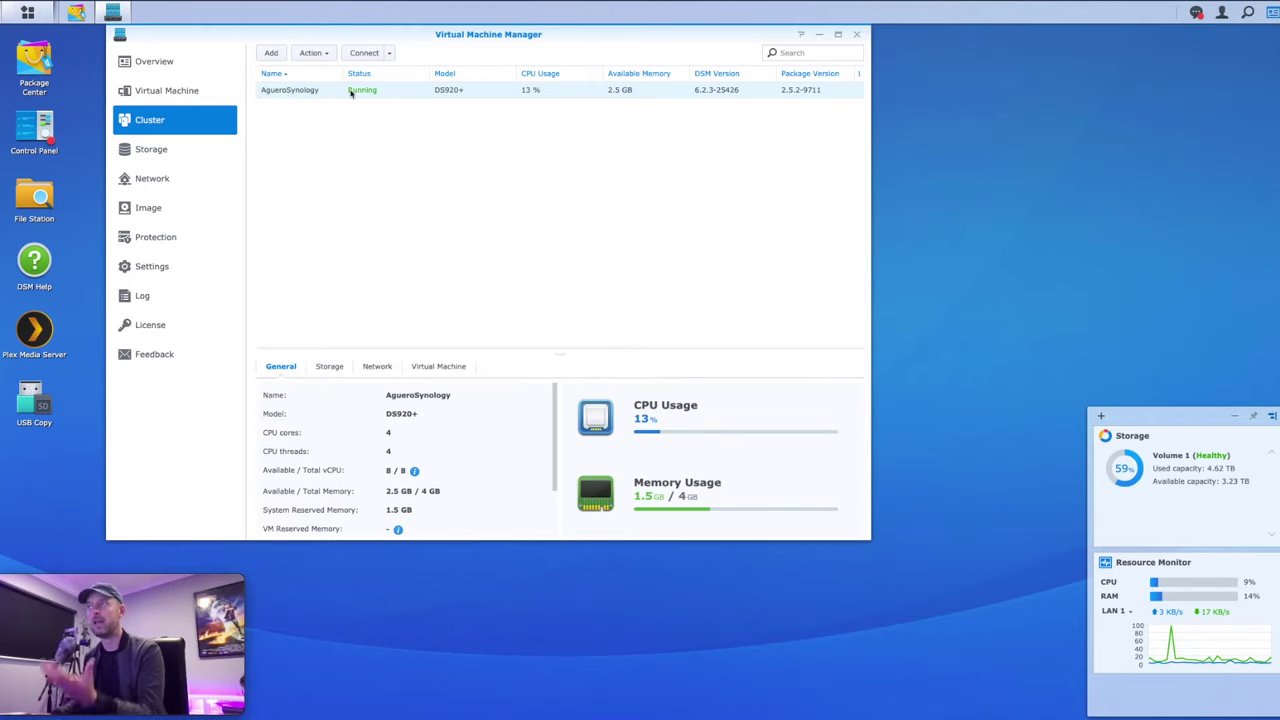
left_click(170, 92)
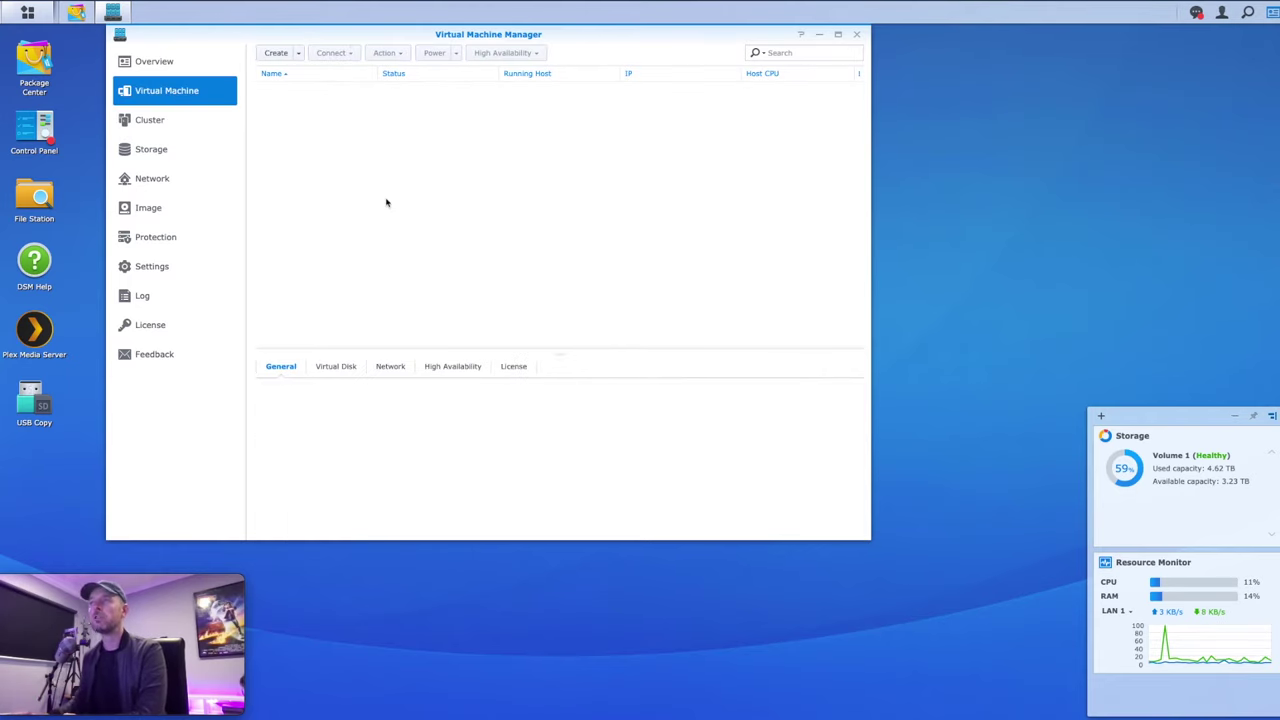
left_click(299, 54)
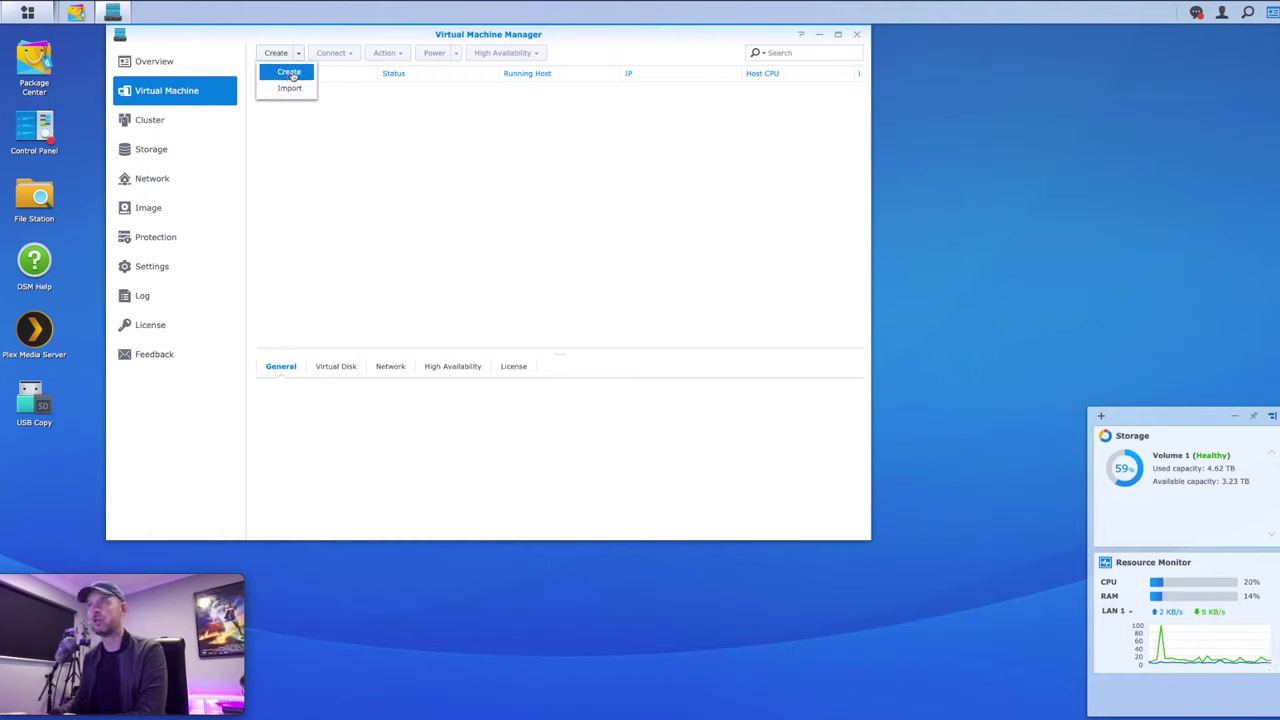
Step: Start a new virtual machine with Microsoft Windows as the OS and the Healthy volume as storage
left_click(289, 73)
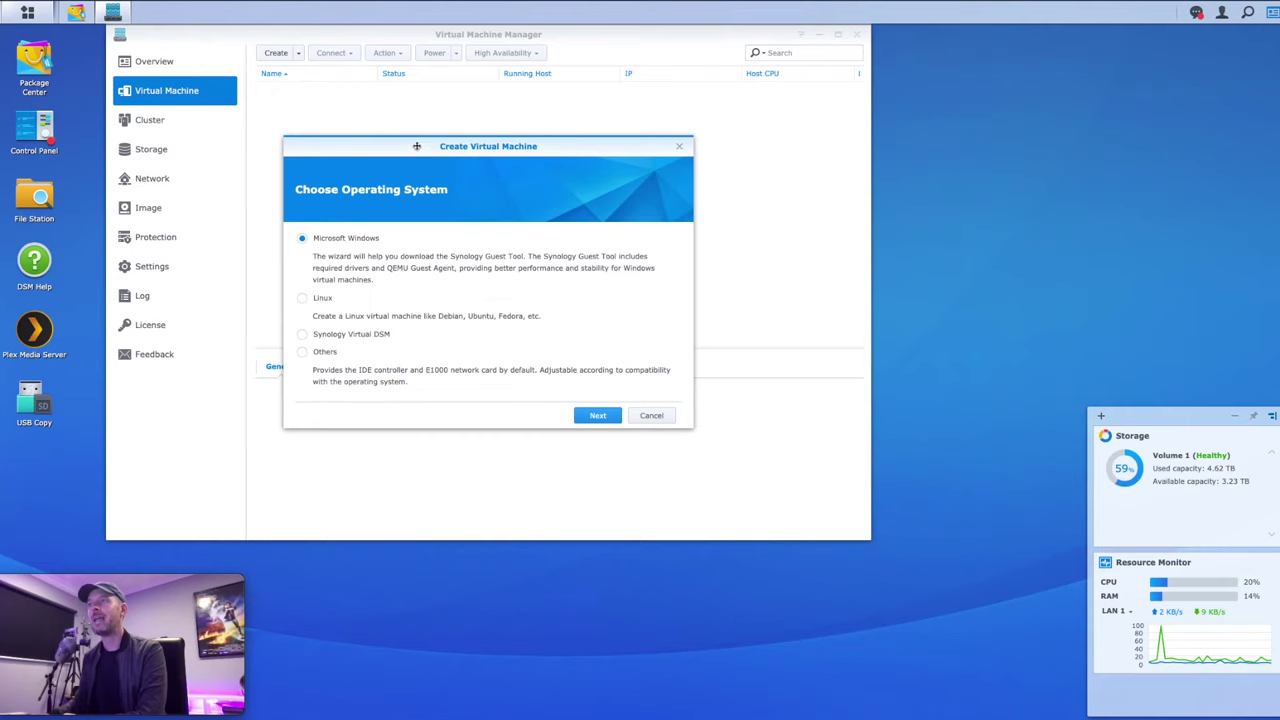
left_click_drag(414, 149, 411, 125)
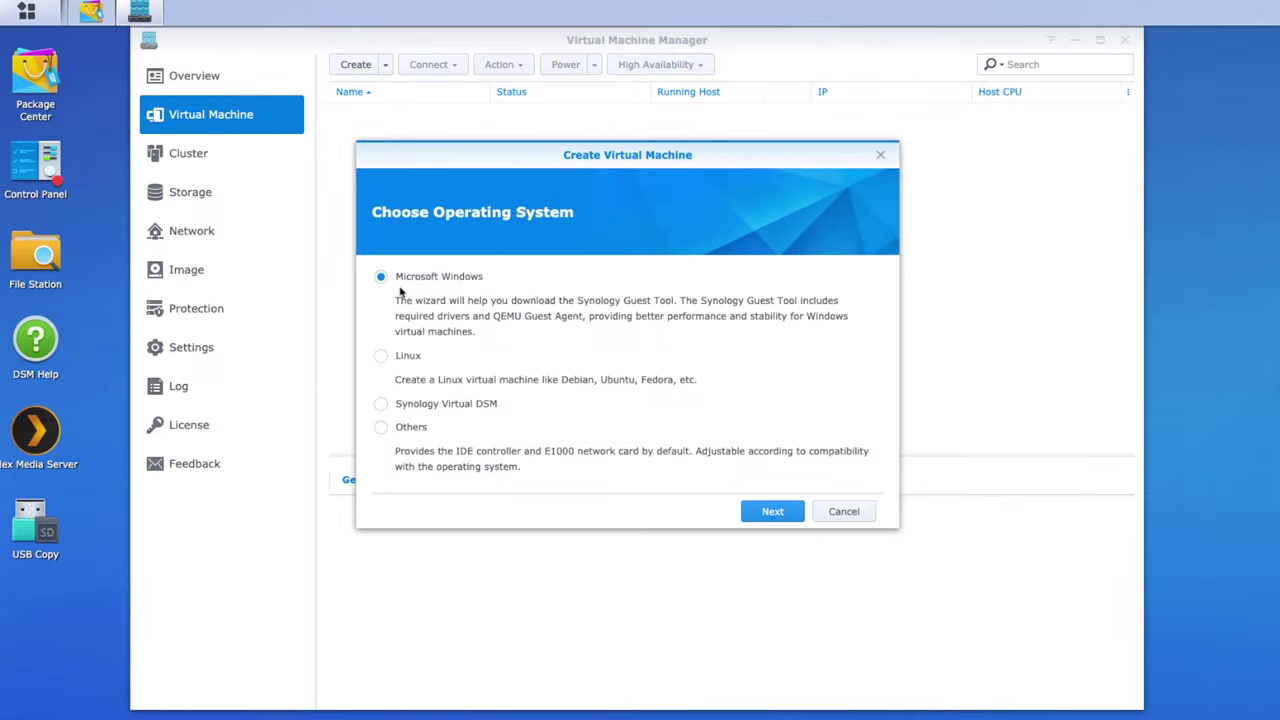
left_click(777, 514)
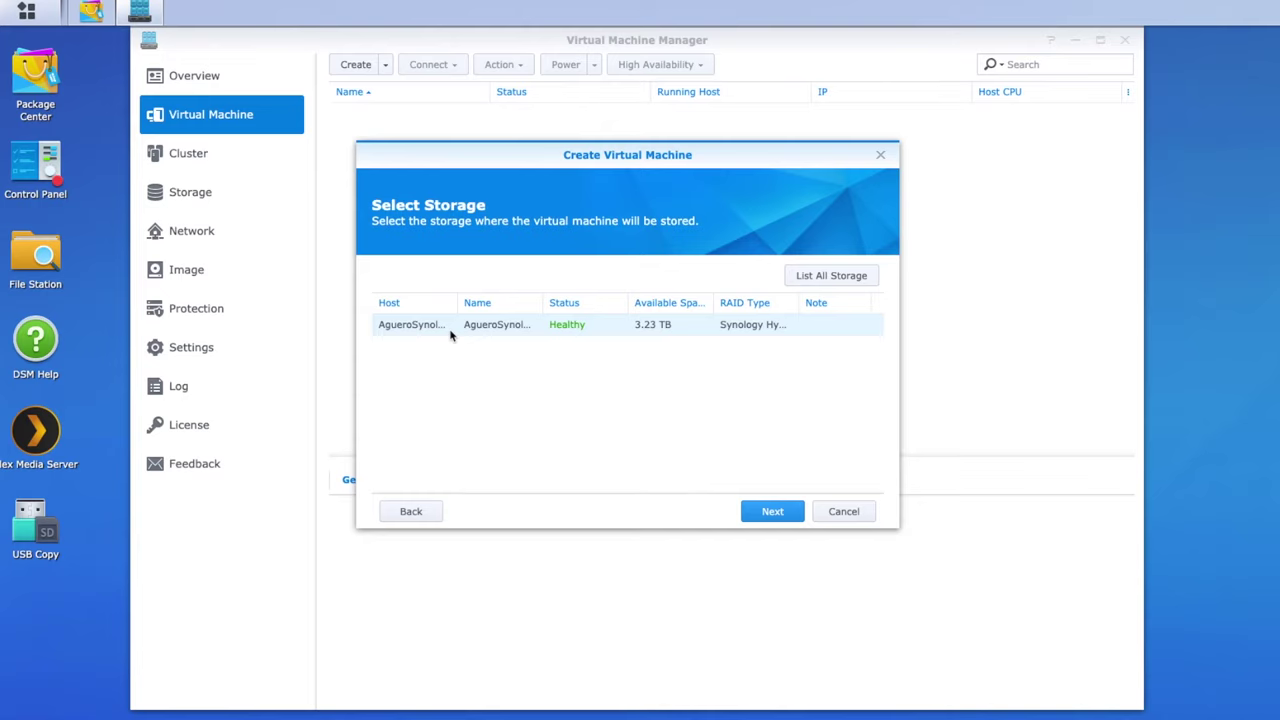
left_click(778, 514)
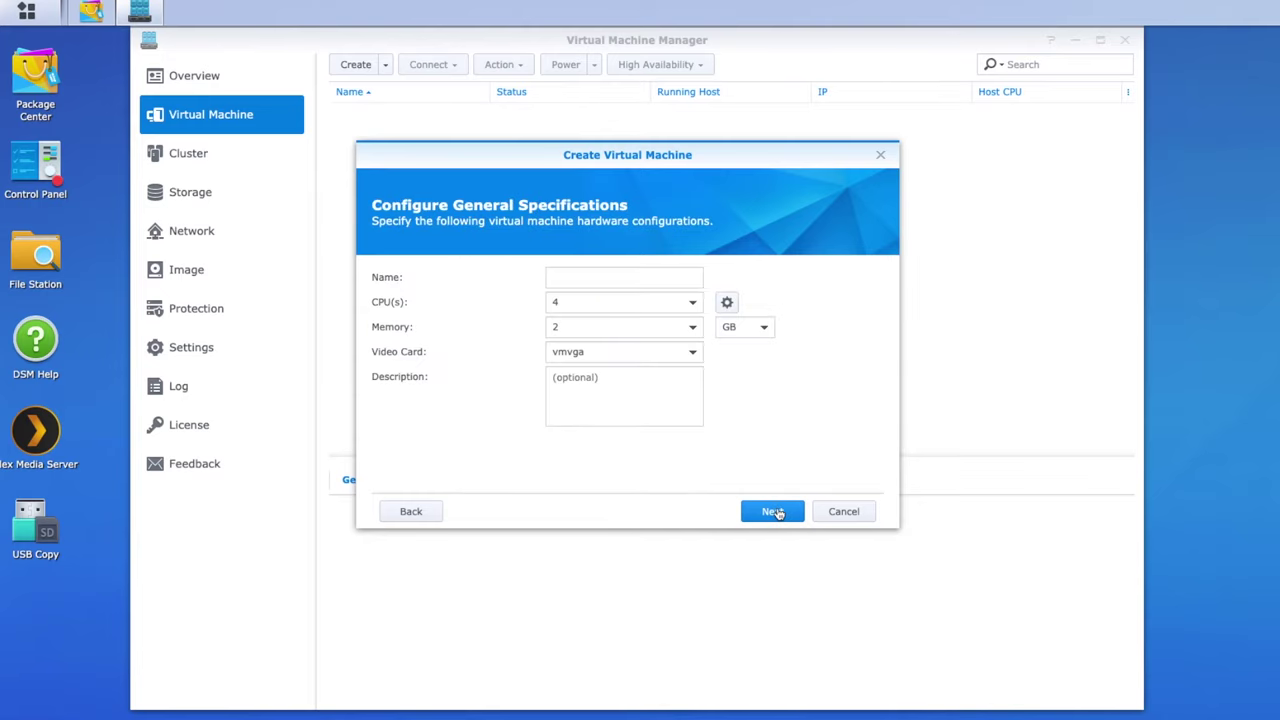
Step: Name the VM Win10ServerTest with 2 CPUs, 2 GB memory and a vmvga video card
left_click(574, 280)
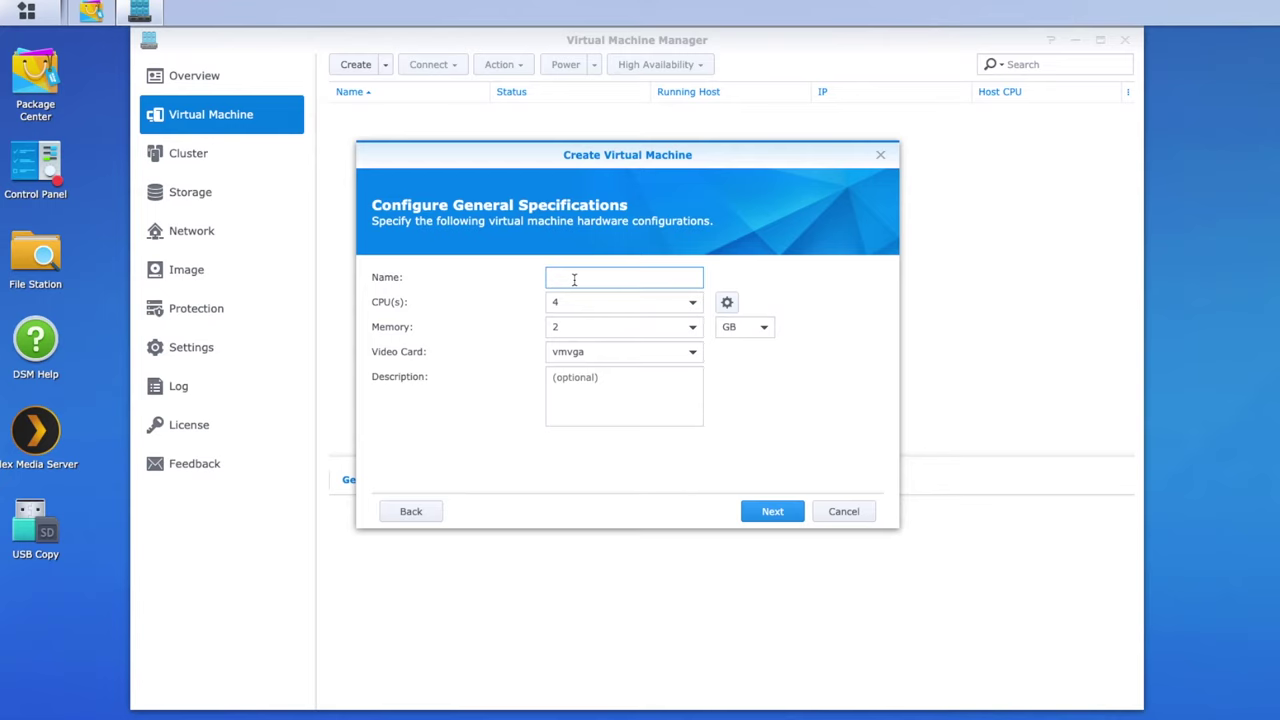
type("Win")
type("Server")
type("10")
type("Test")
left_click_drag(544, 158, 544, 162)
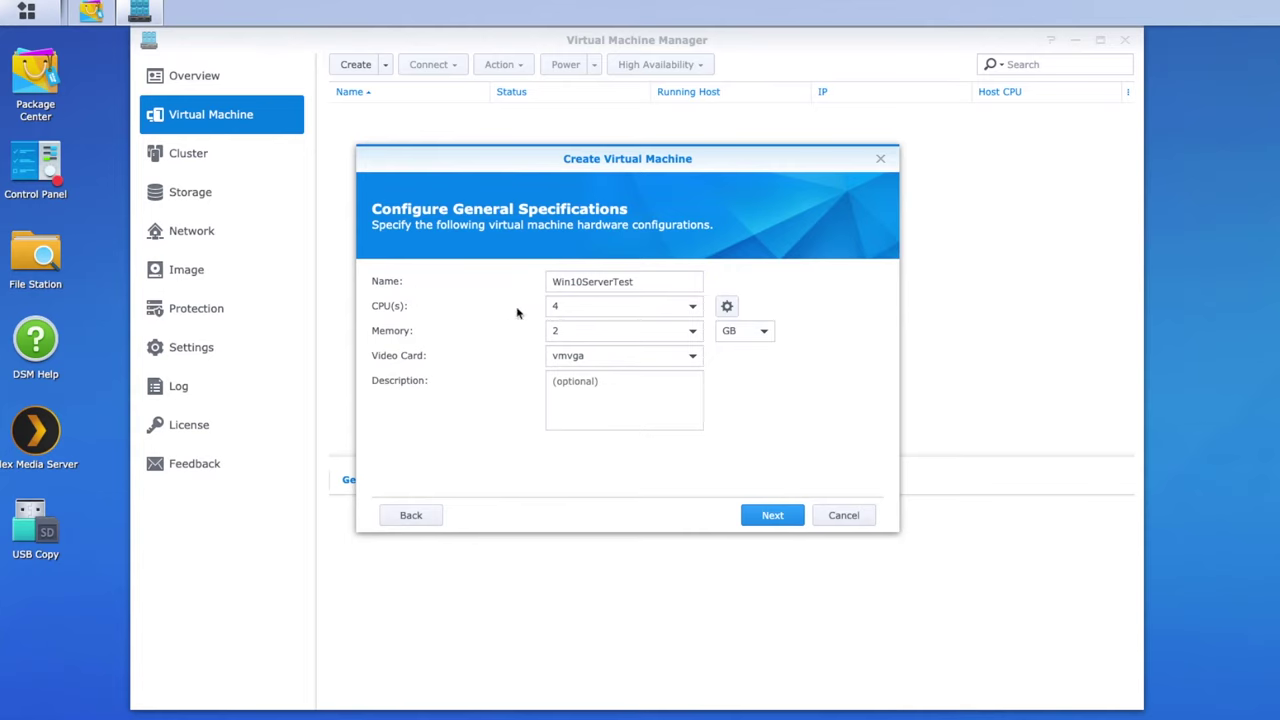
left_click(693, 314)
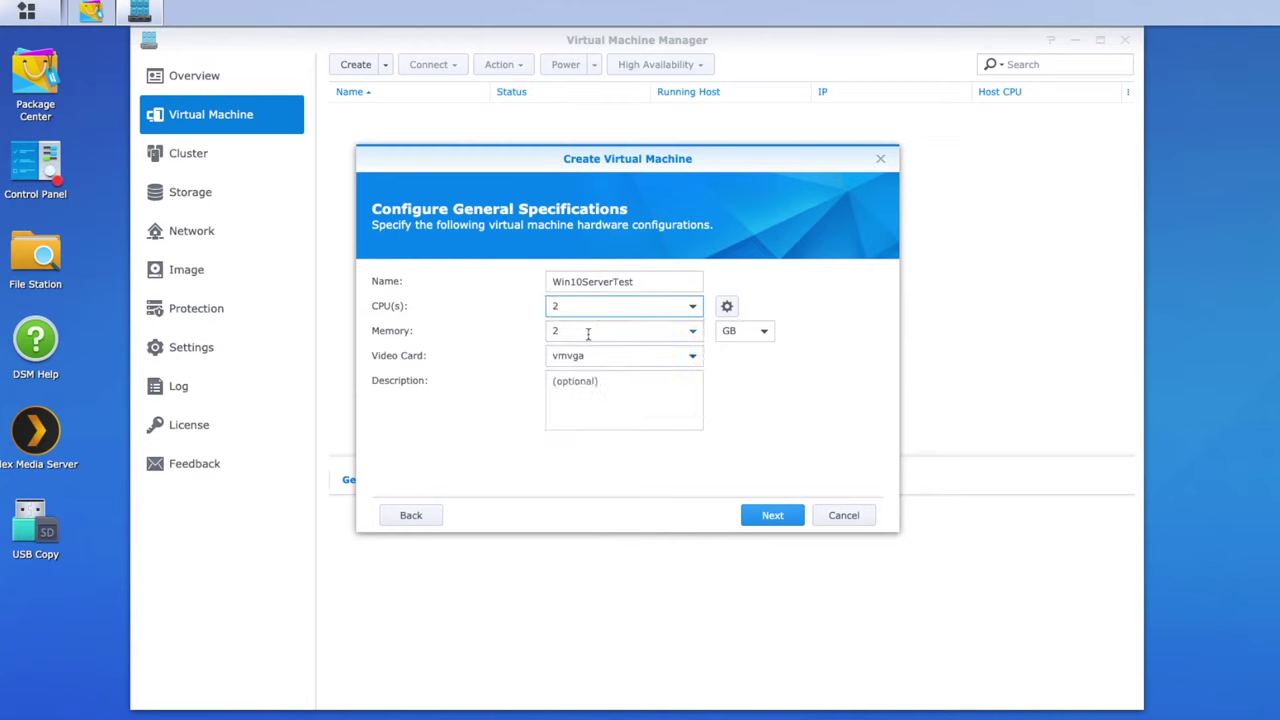
left_click(600, 333)
left_click(692, 331)
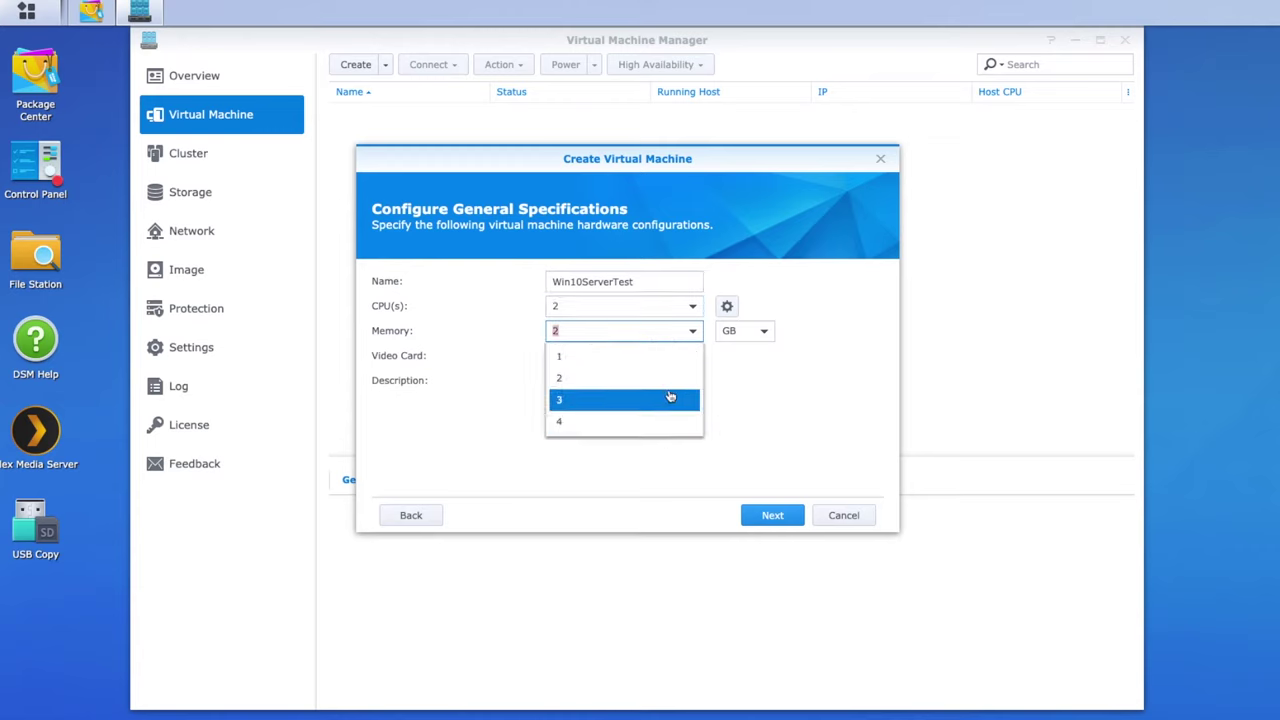
left_click(774, 400)
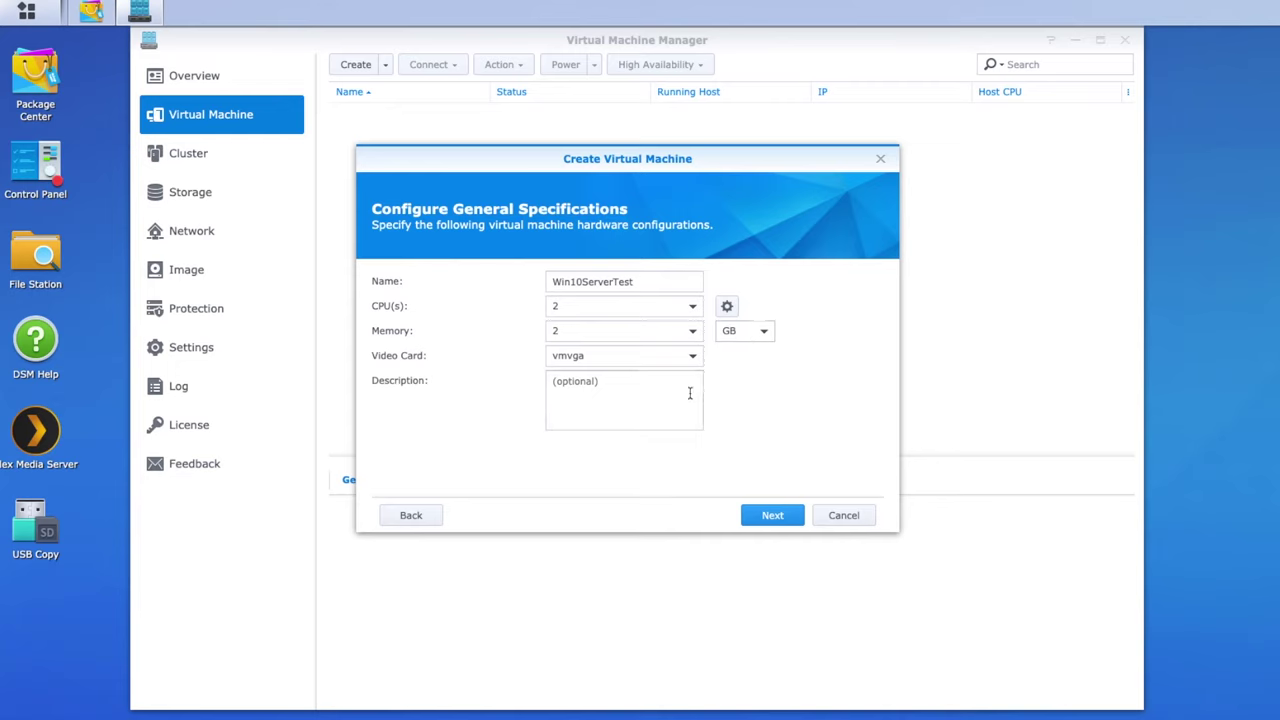
left_click(620, 356)
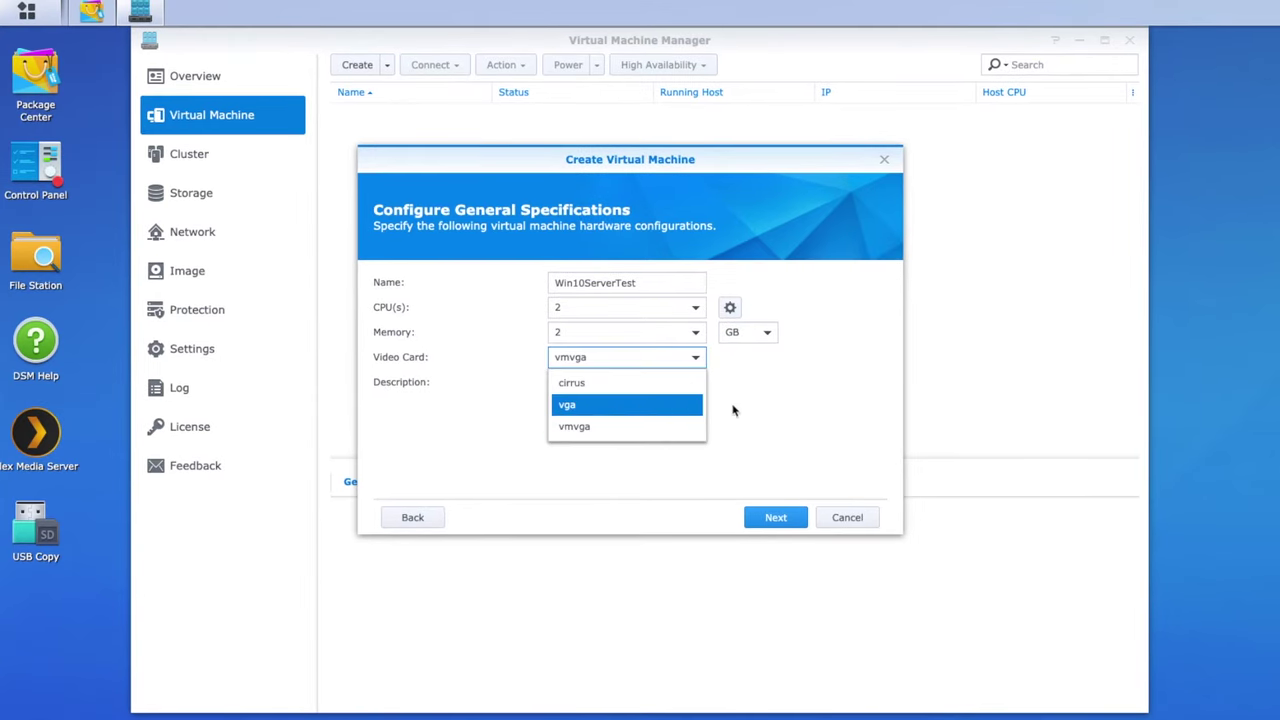
left_click(796, 410)
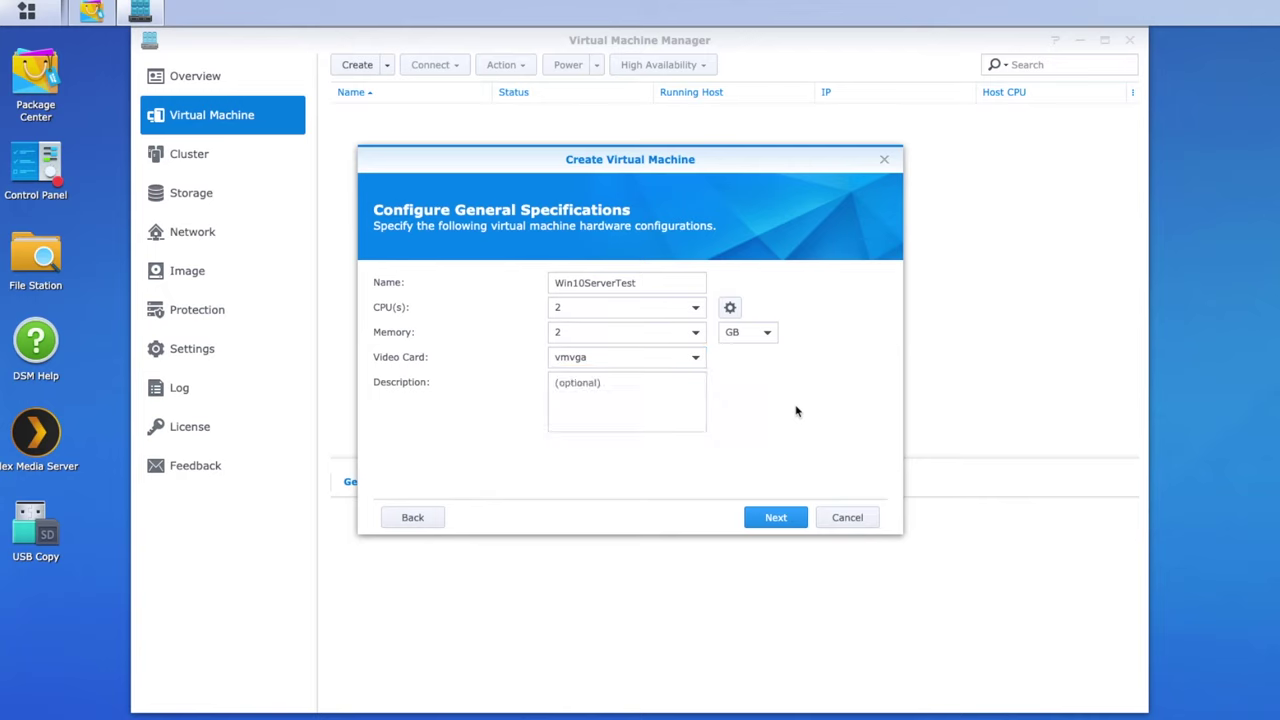
left_click(789, 517)
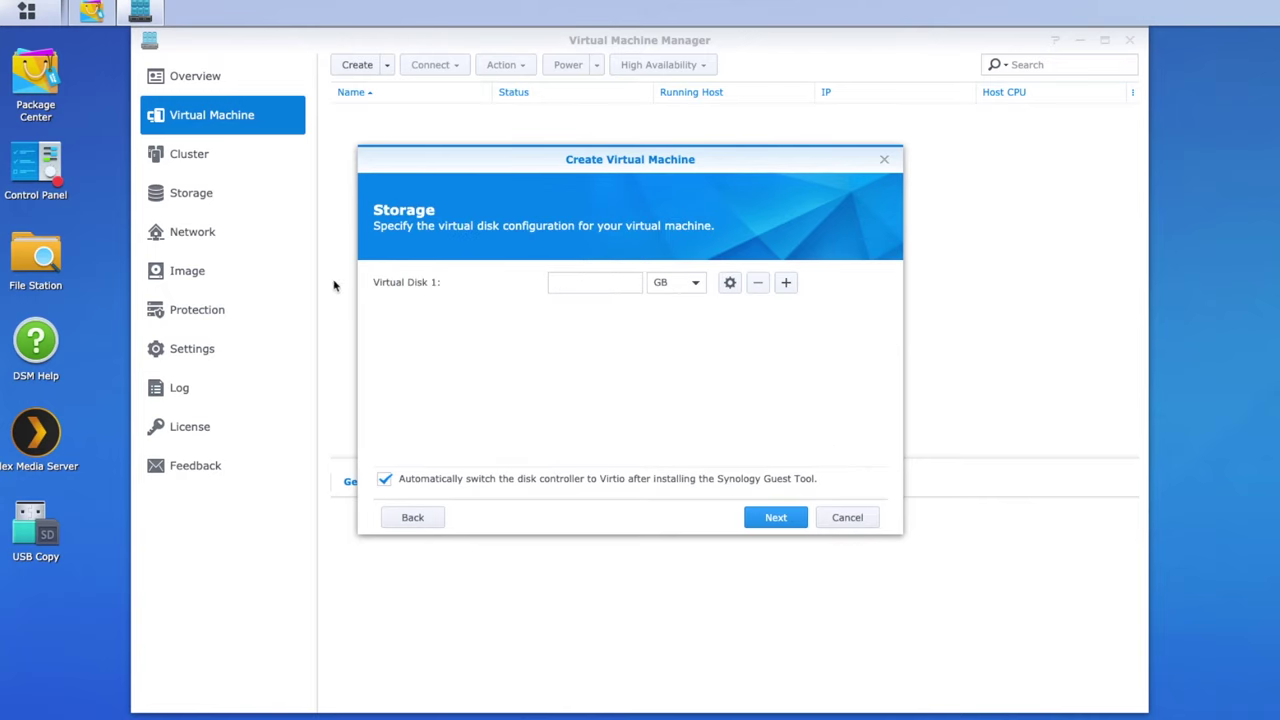
Step: Set Virtual Disk 1 to 80 GB and continue to the network step
left_click(616, 282)
type("80")
left_click(775, 517)
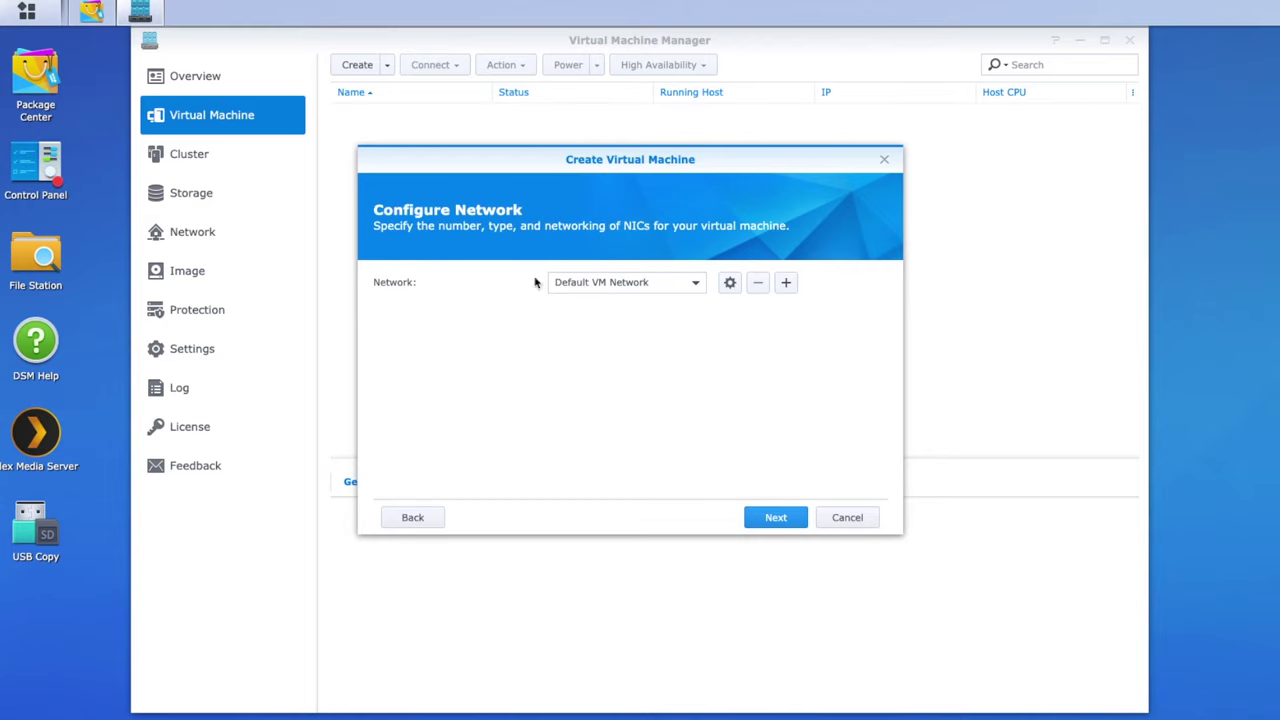
Step: Keep Default VM Network as the machine's network and proceed to Other Settings
left_click(694, 286)
left_click(597, 314)
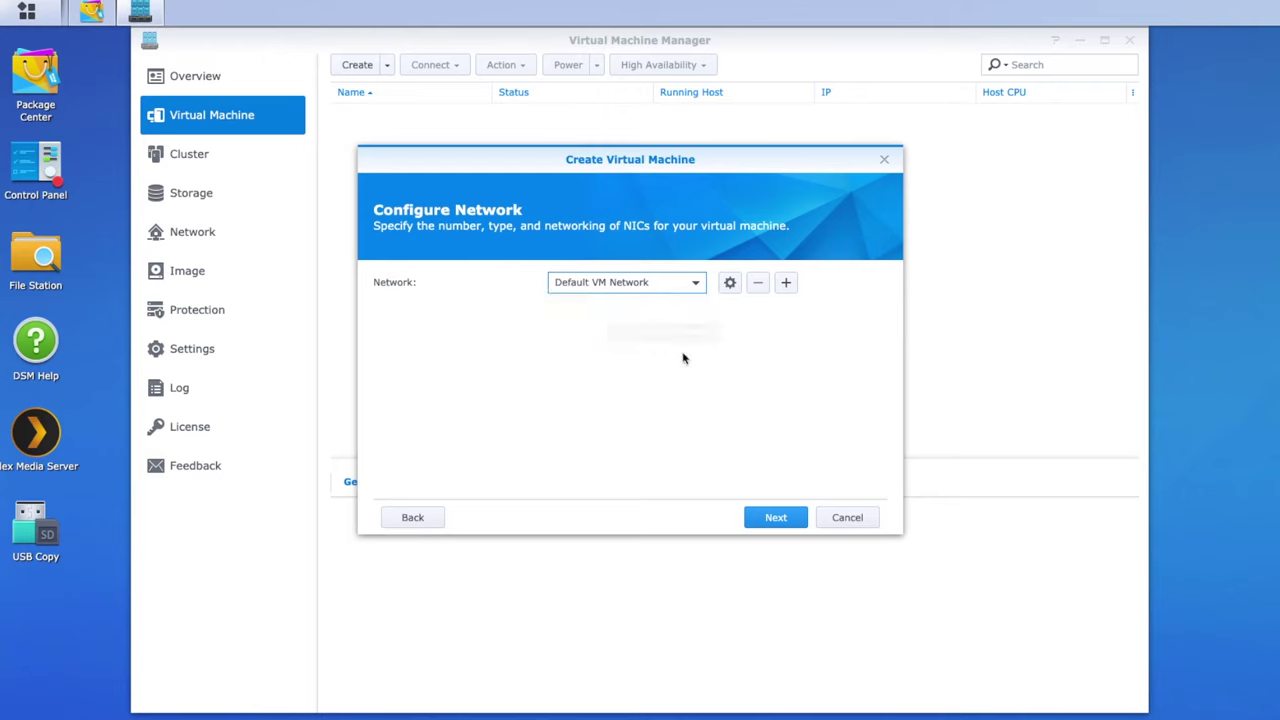
left_click(686, 283)
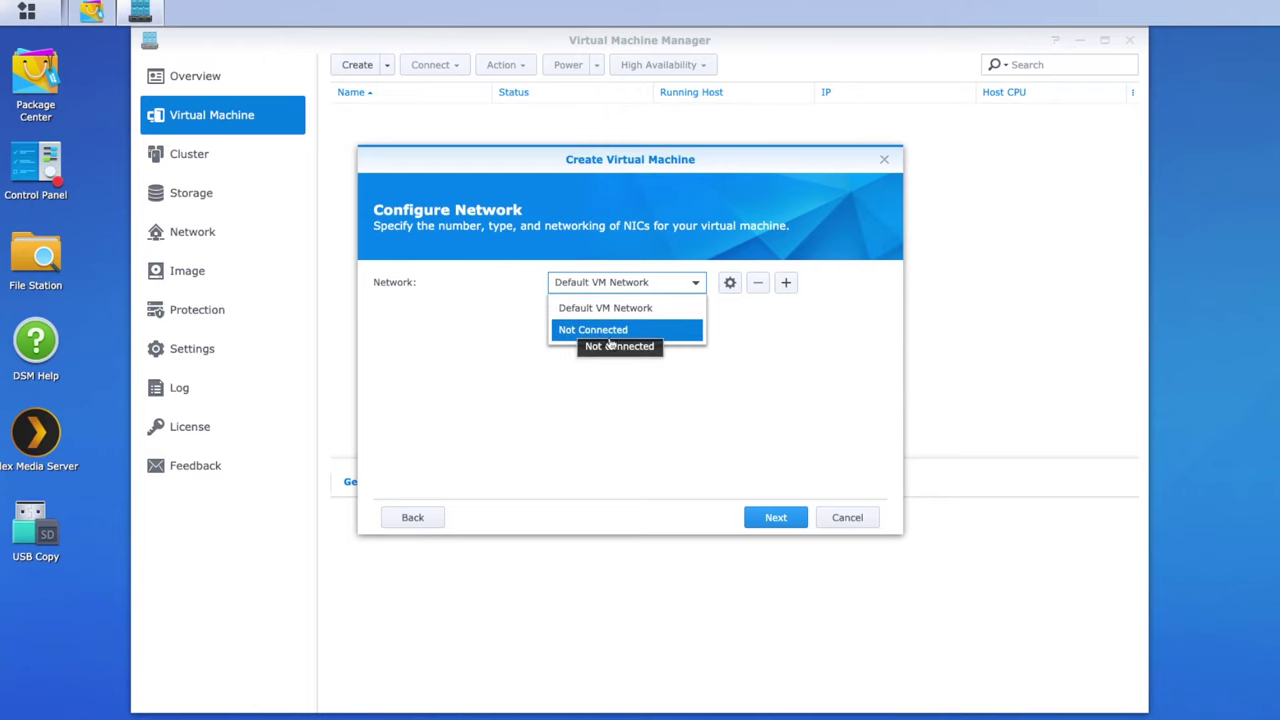
left_click(706, 425)
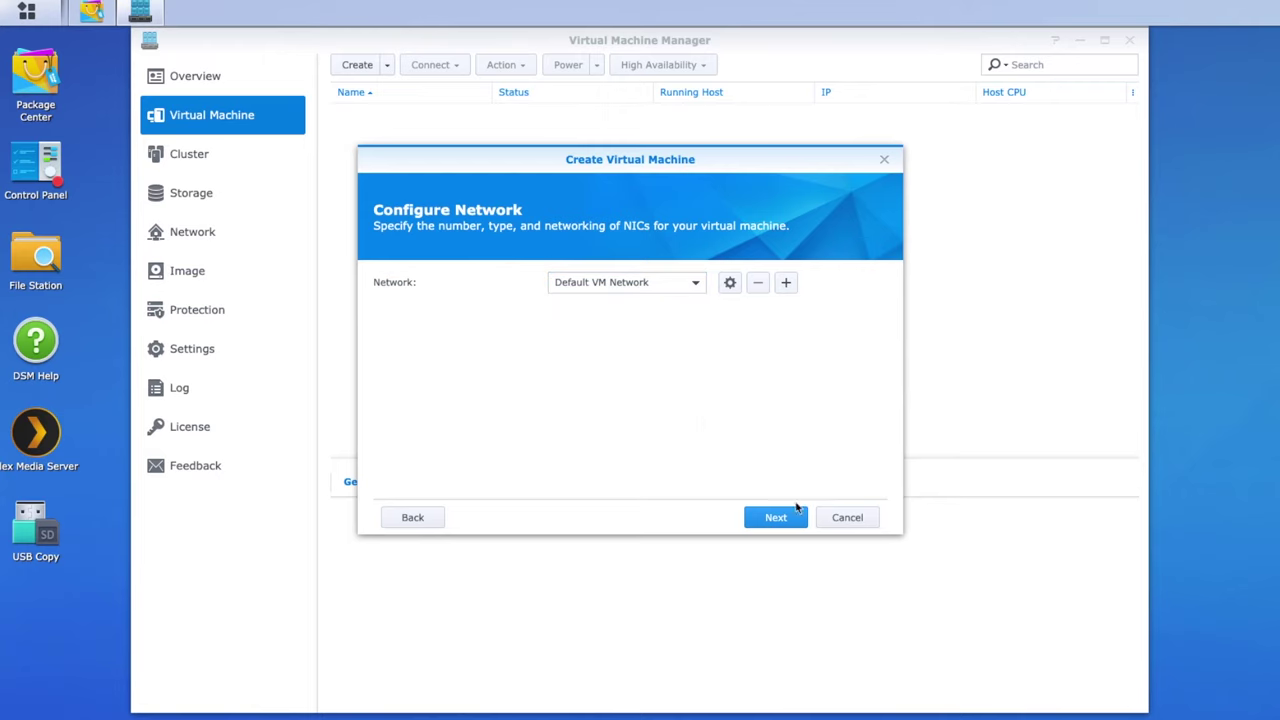
left_click(779, 519)
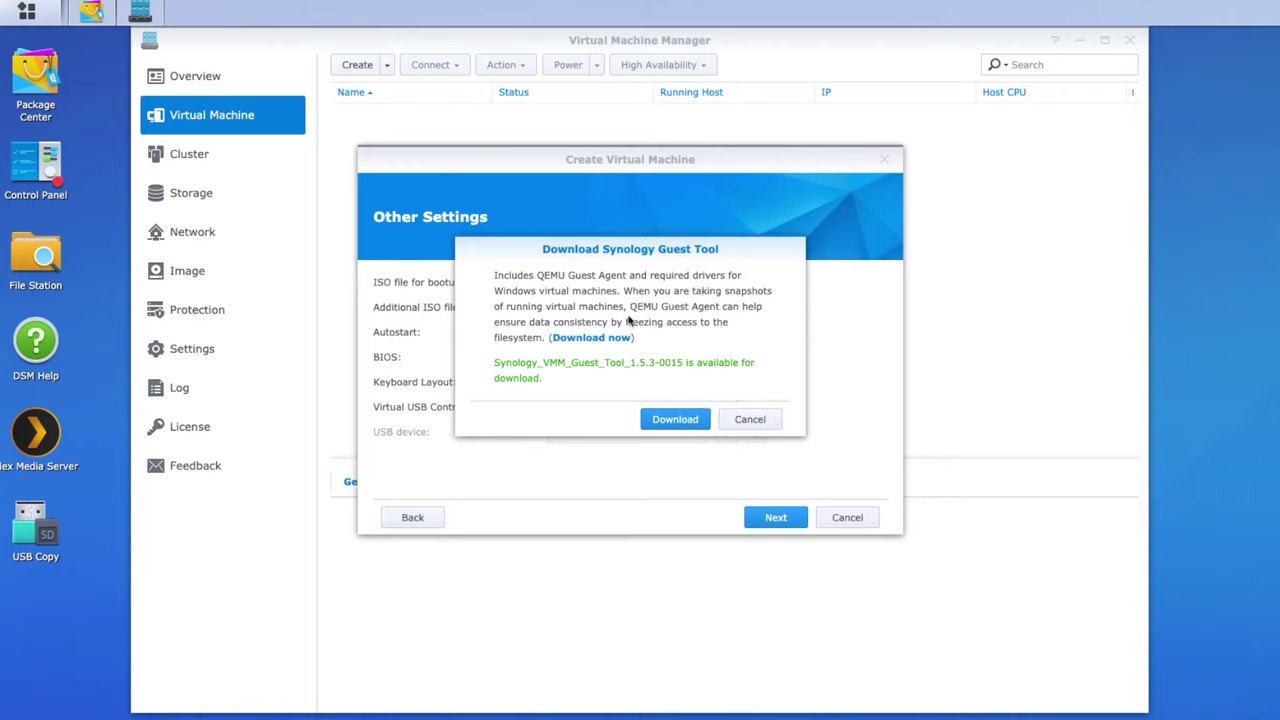
Step: Download the Synology Guest Tool ISO to use as the VM's additional ISO file
left_click(675, 419)
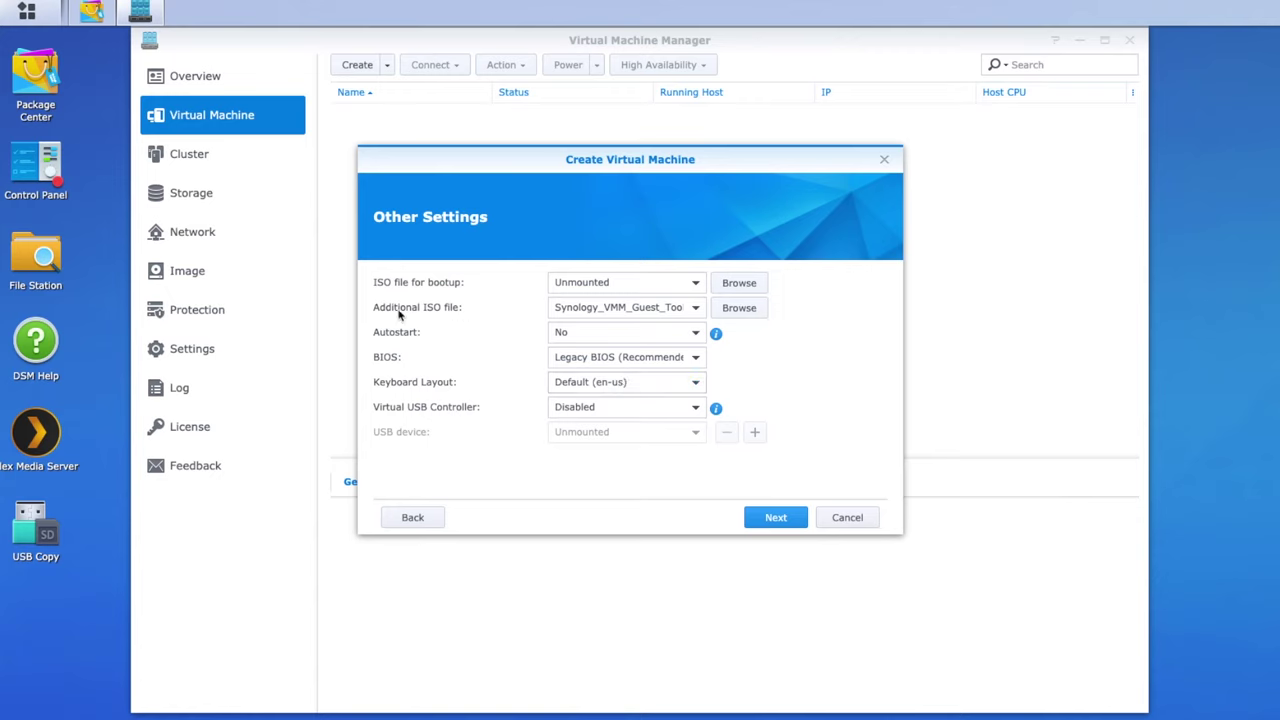
left_click(698, 309)
left_click(798, 363)
left_click(35, 260)
left_click_drag(167, 50, 175, 61)
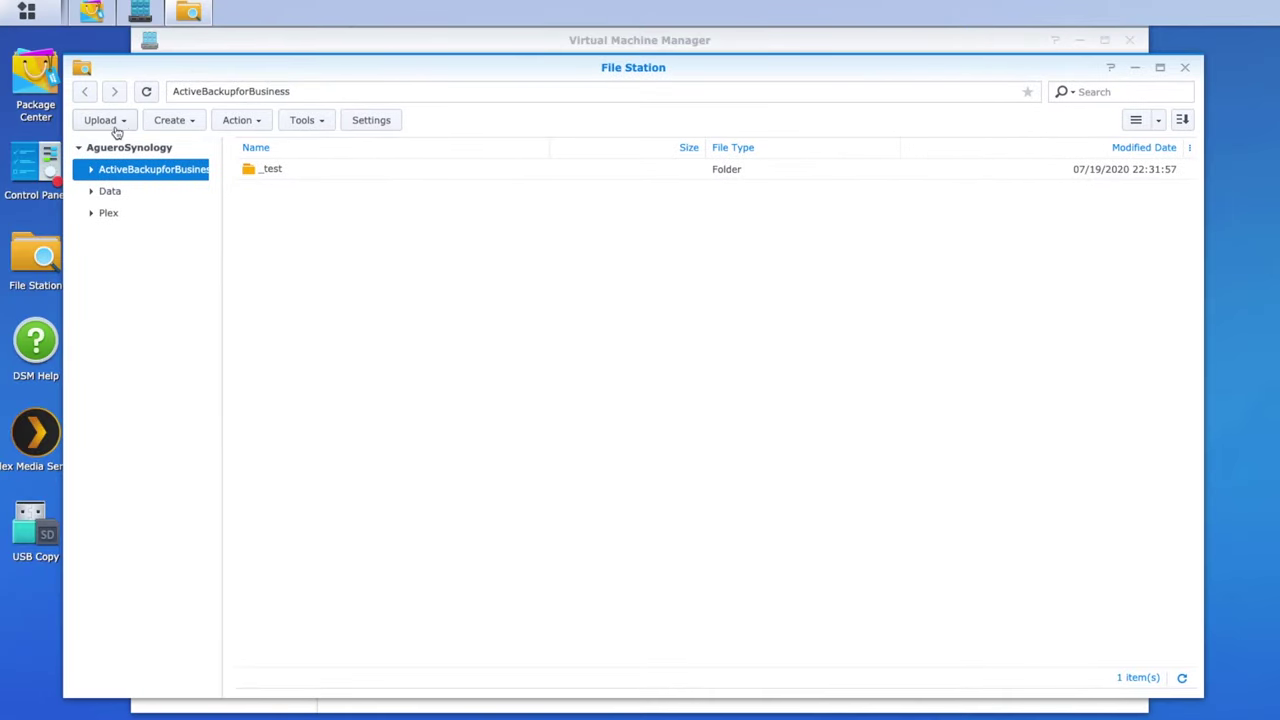
left_click(1184, 68)
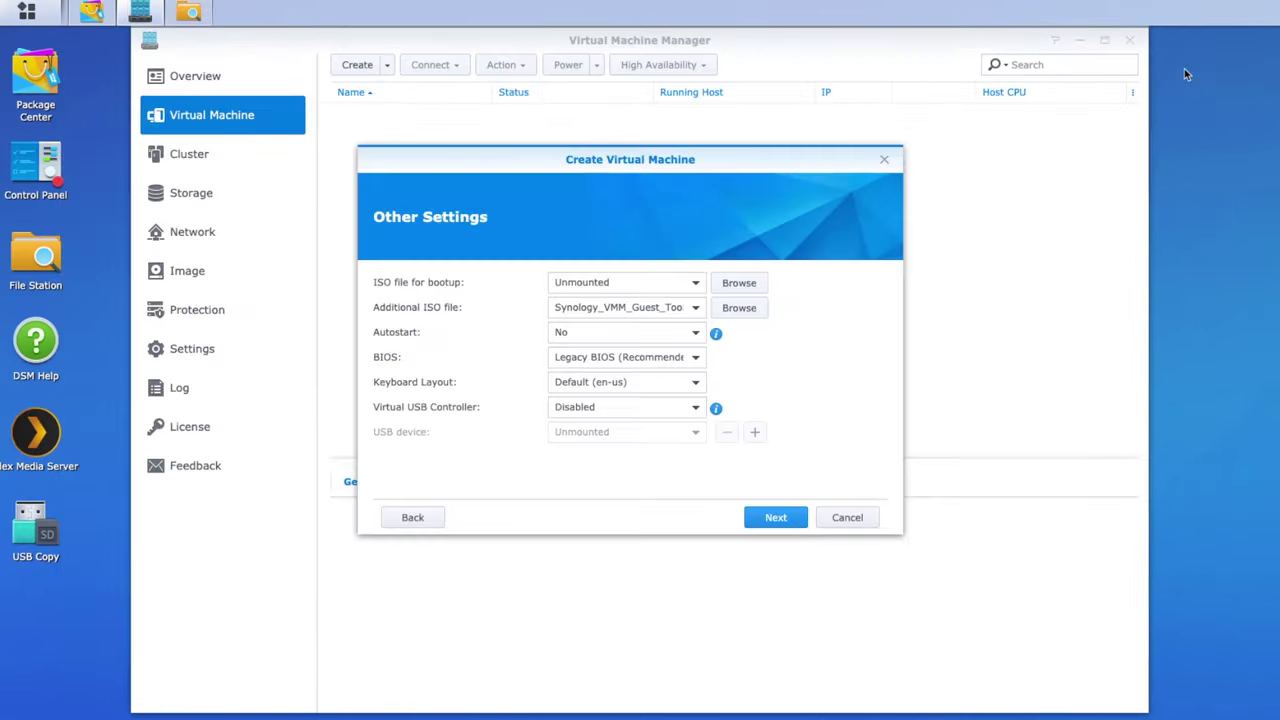
Step: Select Win10_1903_V2_English_x64.iso from Data > Applications > MICROSOFT > MS Windows 10 as the boot ISO
left_click(694, 287)
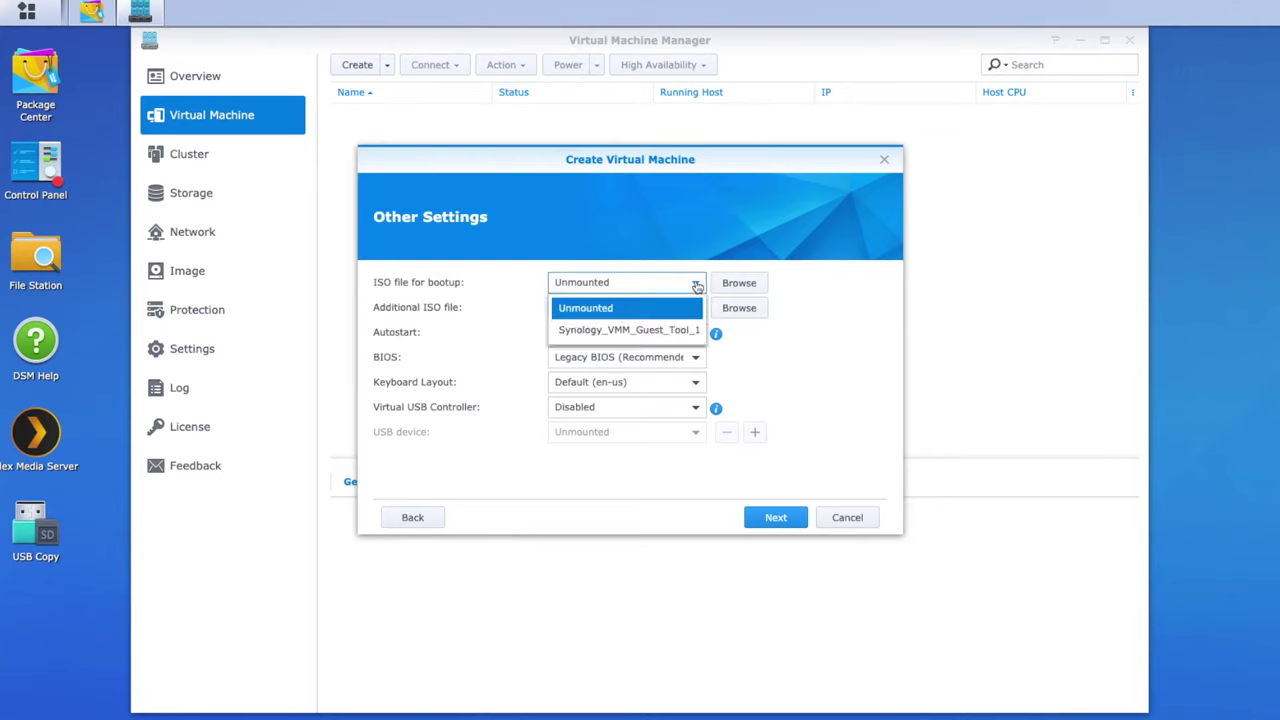
left_click(752, 291)
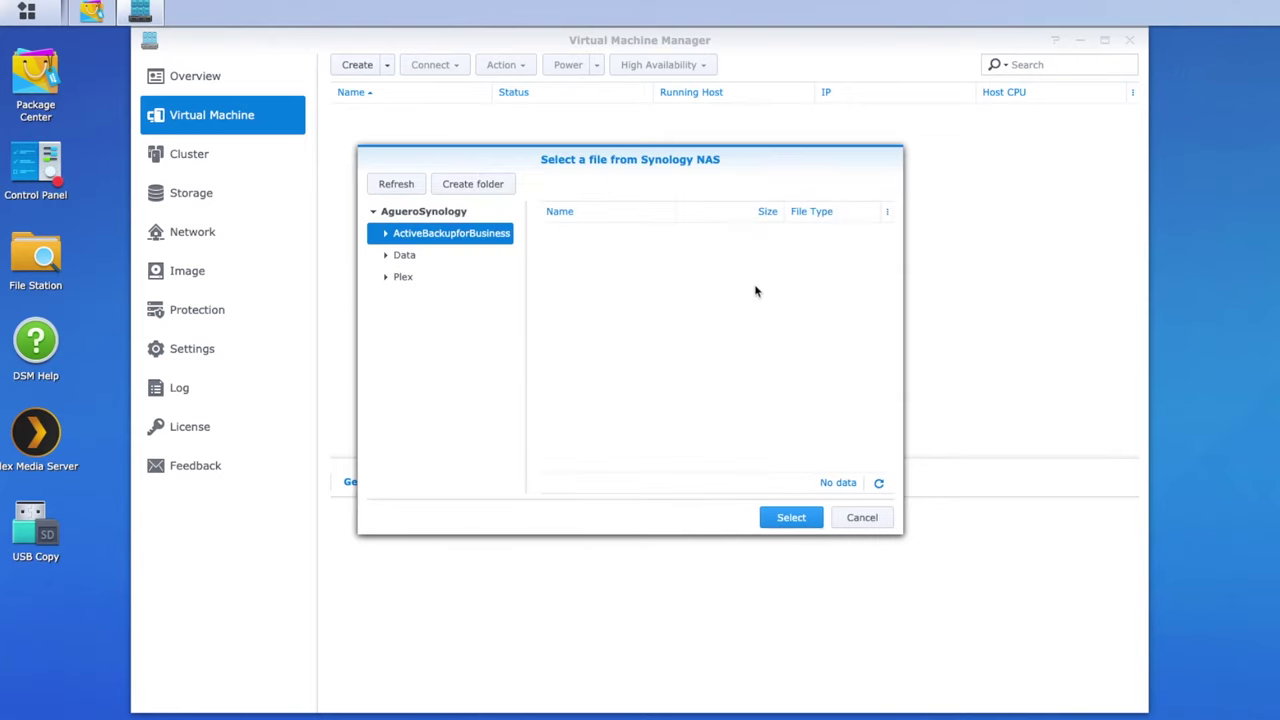
left_click(386, 257)
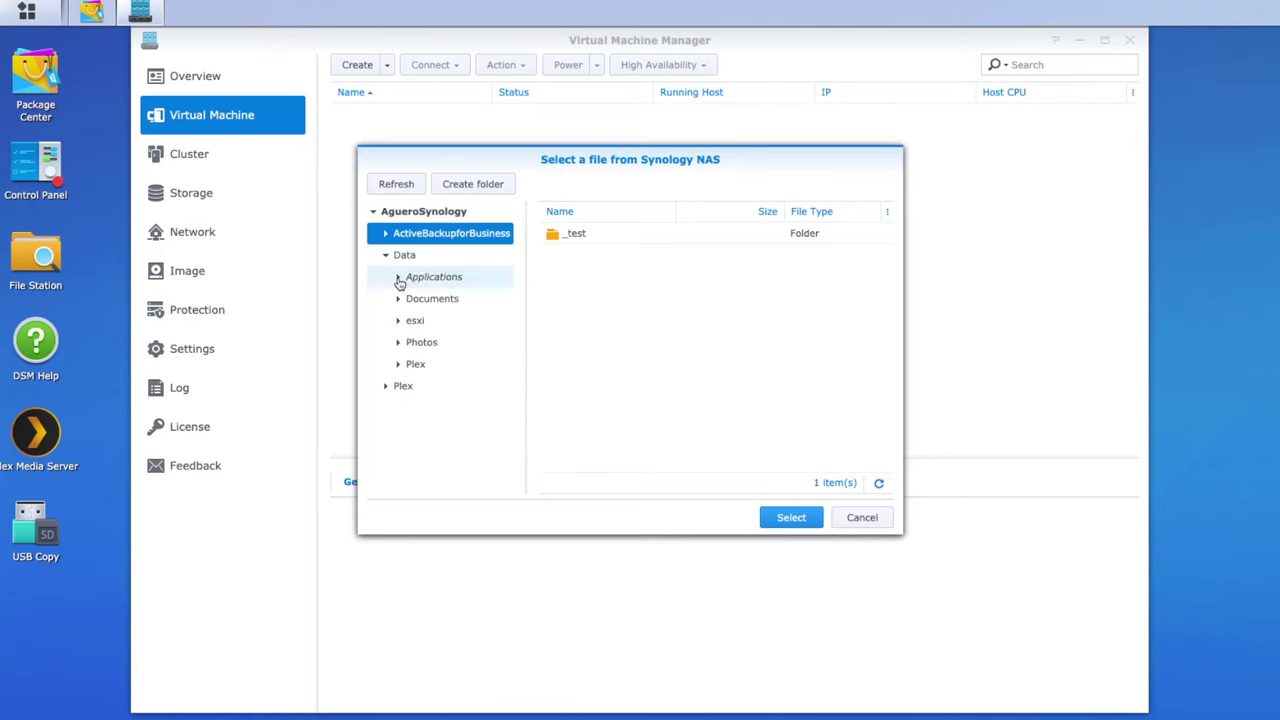
left_click(397, 277)
scroll(500, 303, "down", 20)
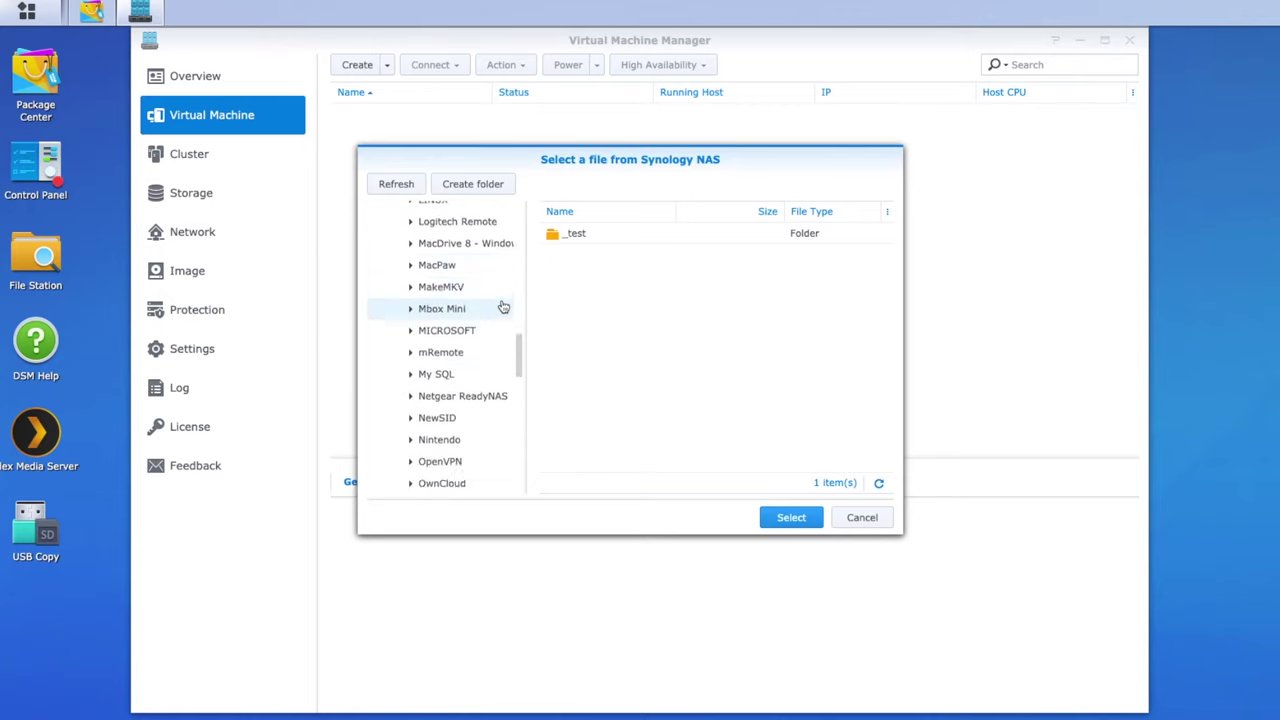
scroll(503, 306, "up", 1)
left_click(411, 300)
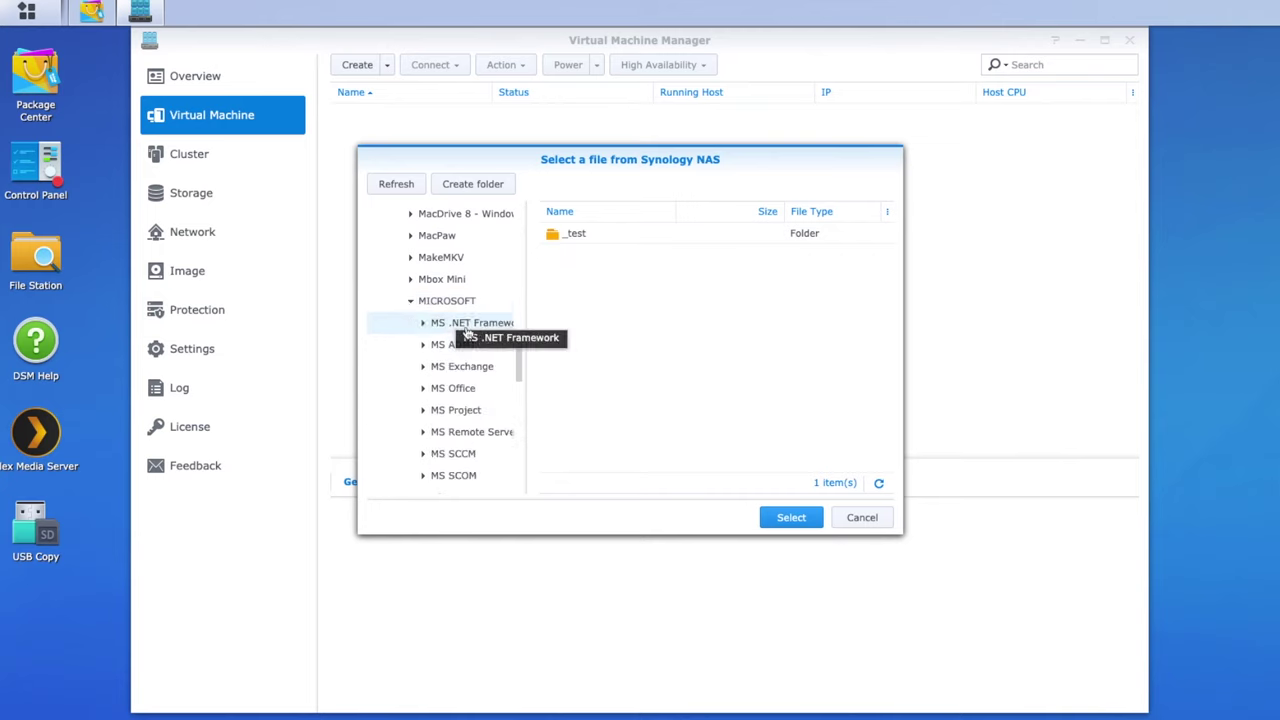
scroll(487, 387, "down", 5)
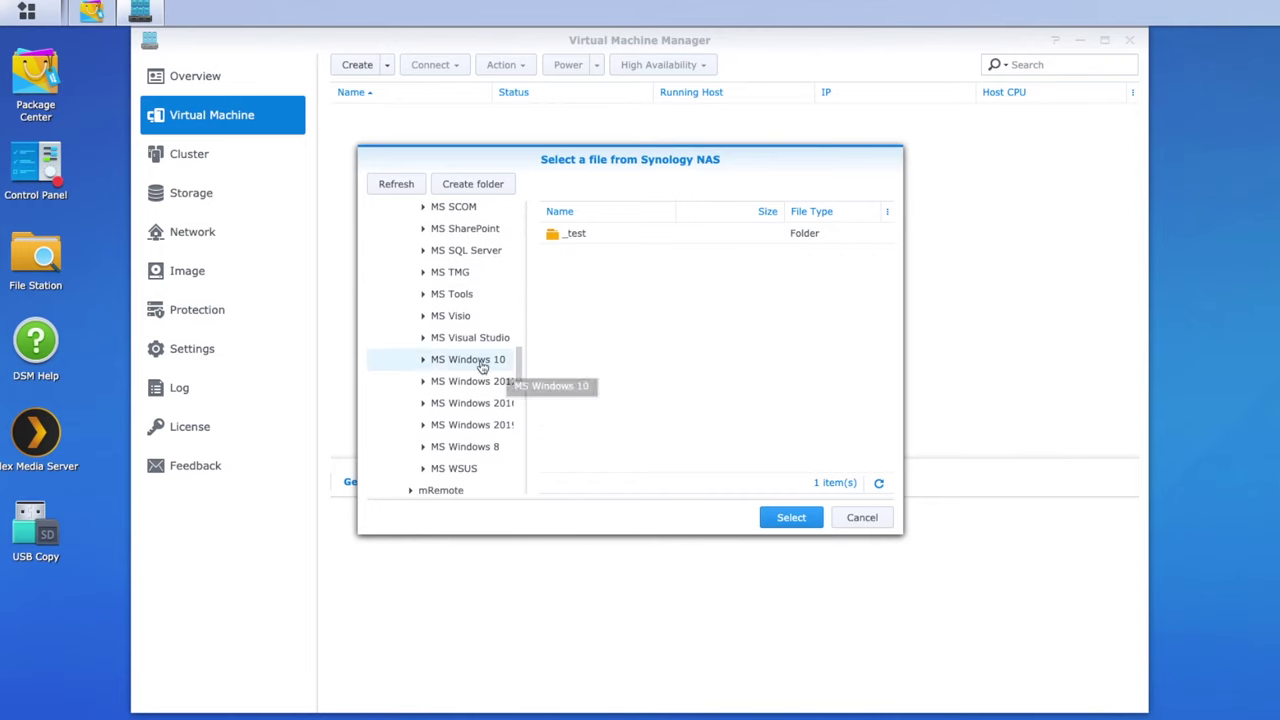
left_click(468, 360)
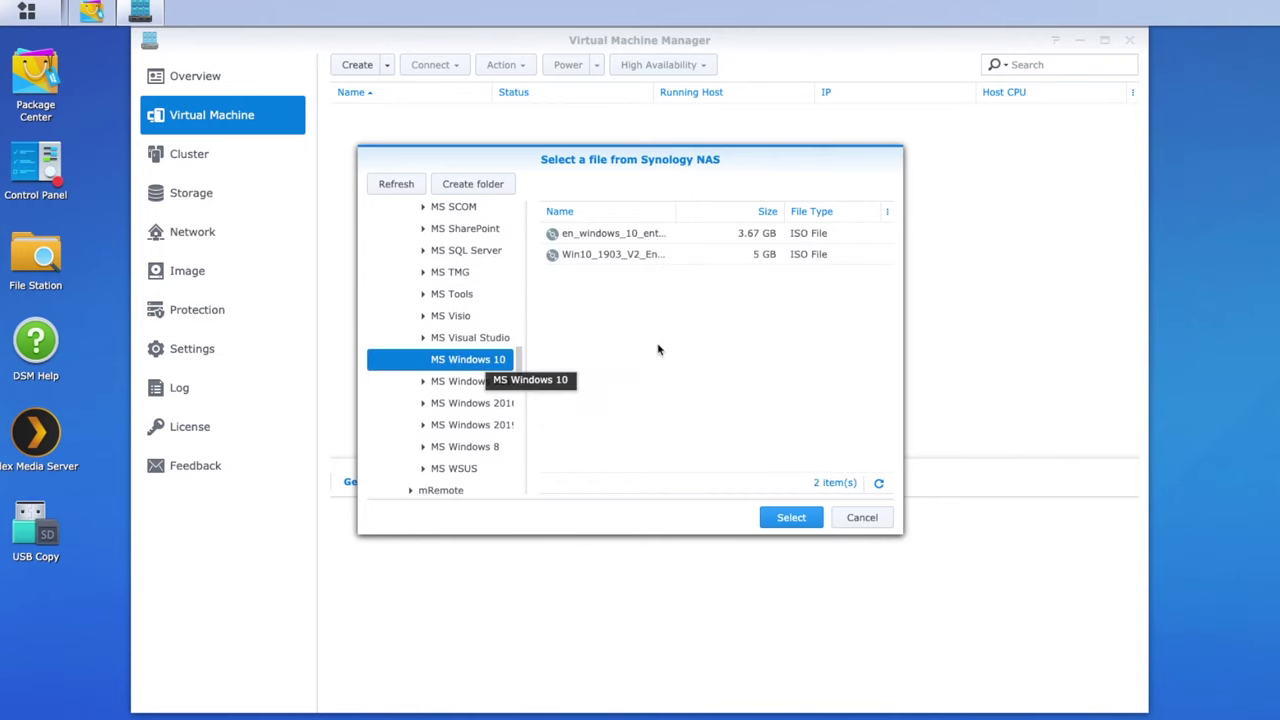
left_click_drag(676, 211, 764, 213)
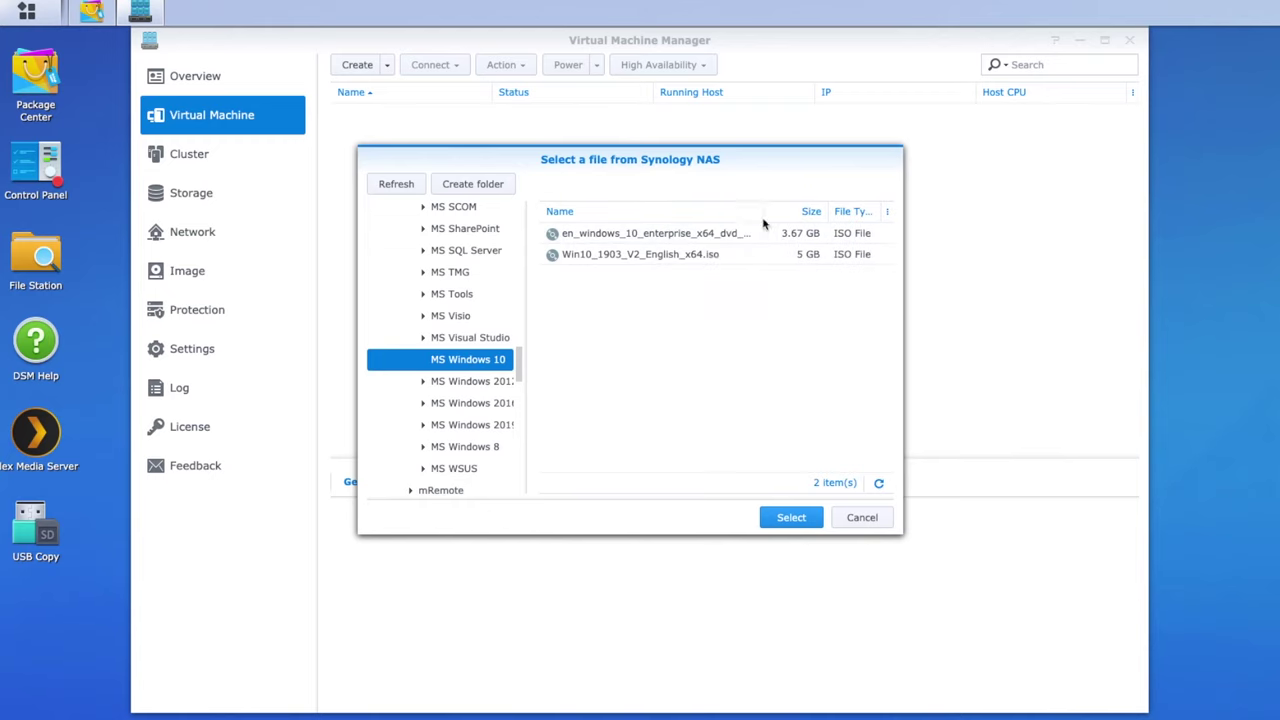
left_click(791, 517)
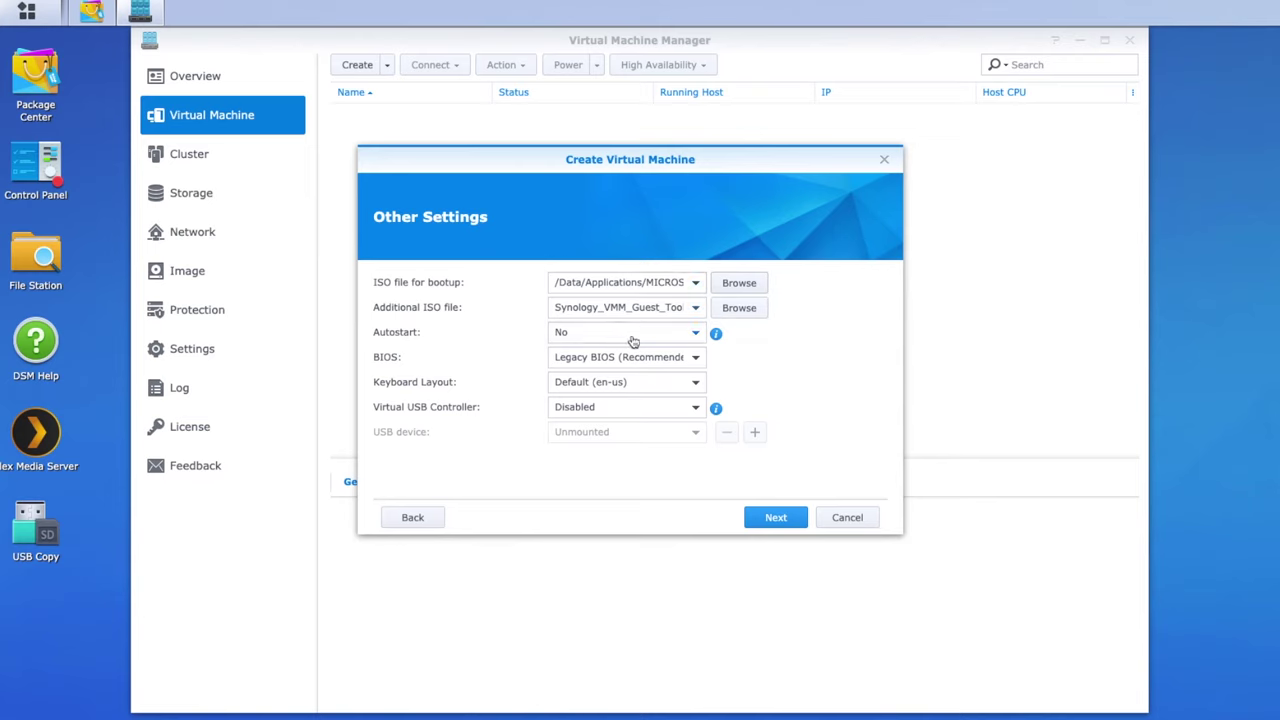
Step: Set Autostart to Yes, keep Legacy BIOS firmware, and continue to Assign Permissions
left_click(686, 338)
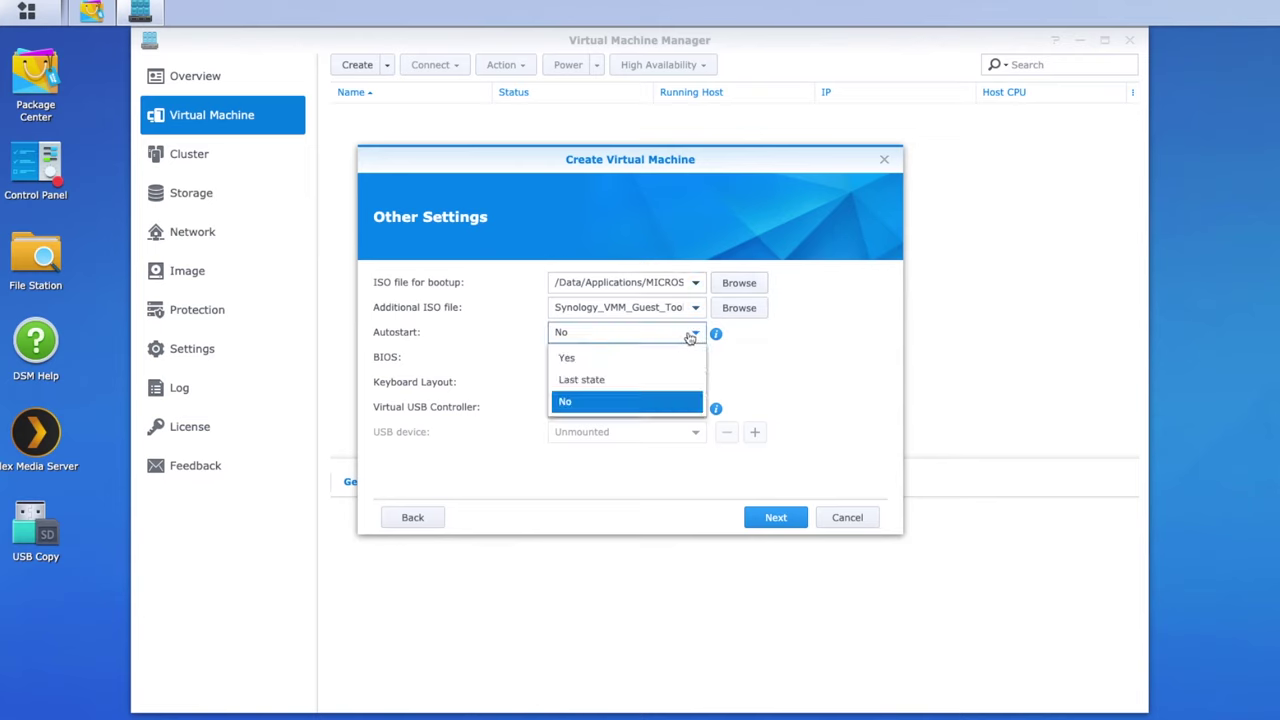
left_click(597, 368)
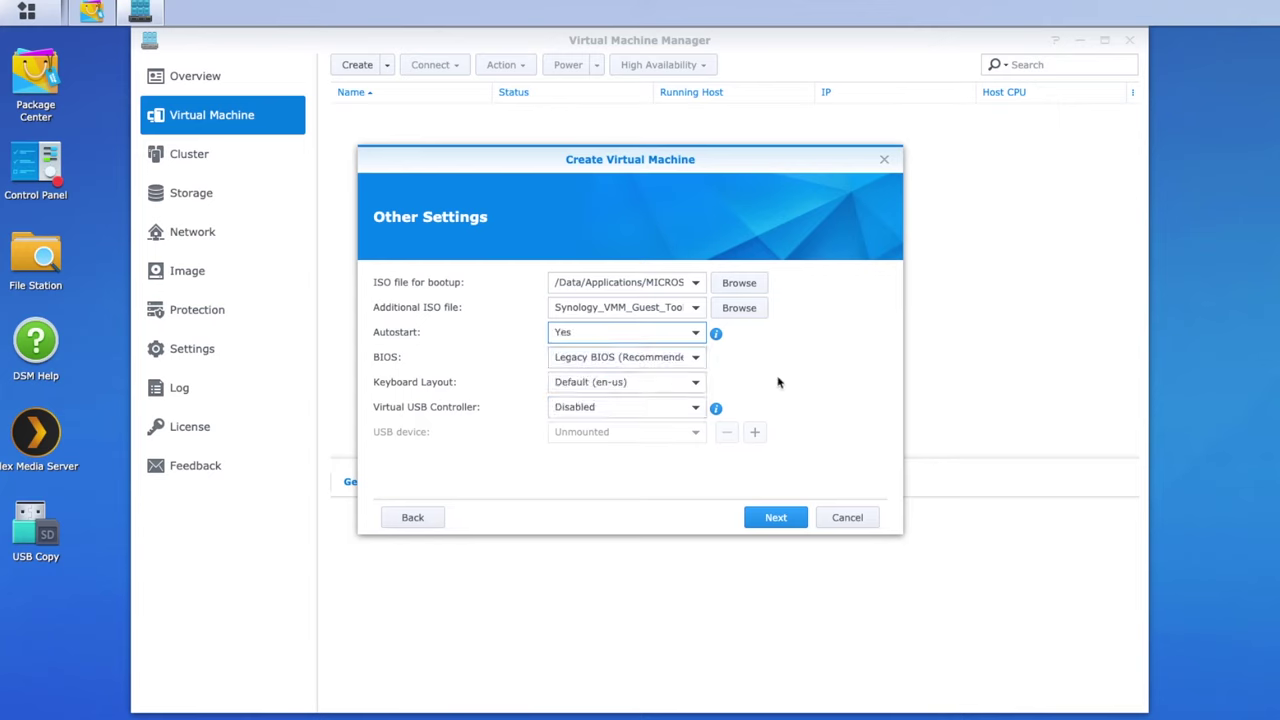
left_click(686, 365)
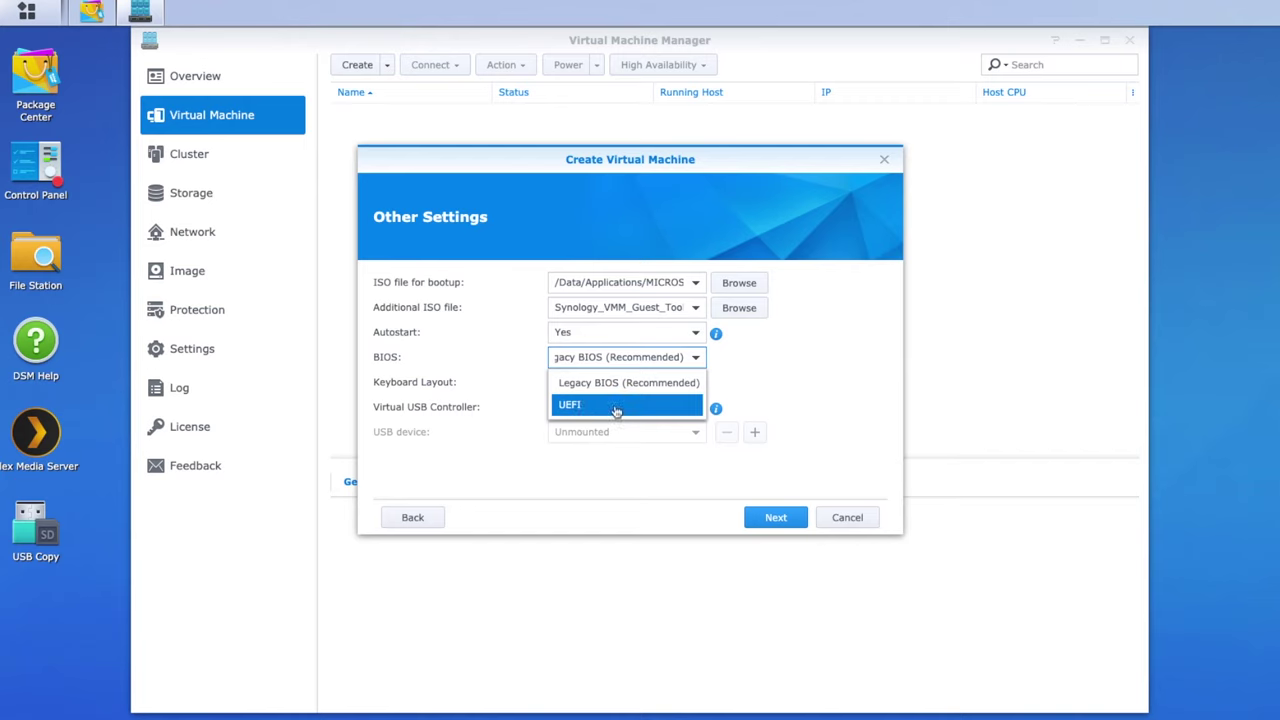
left_click(822, 400)
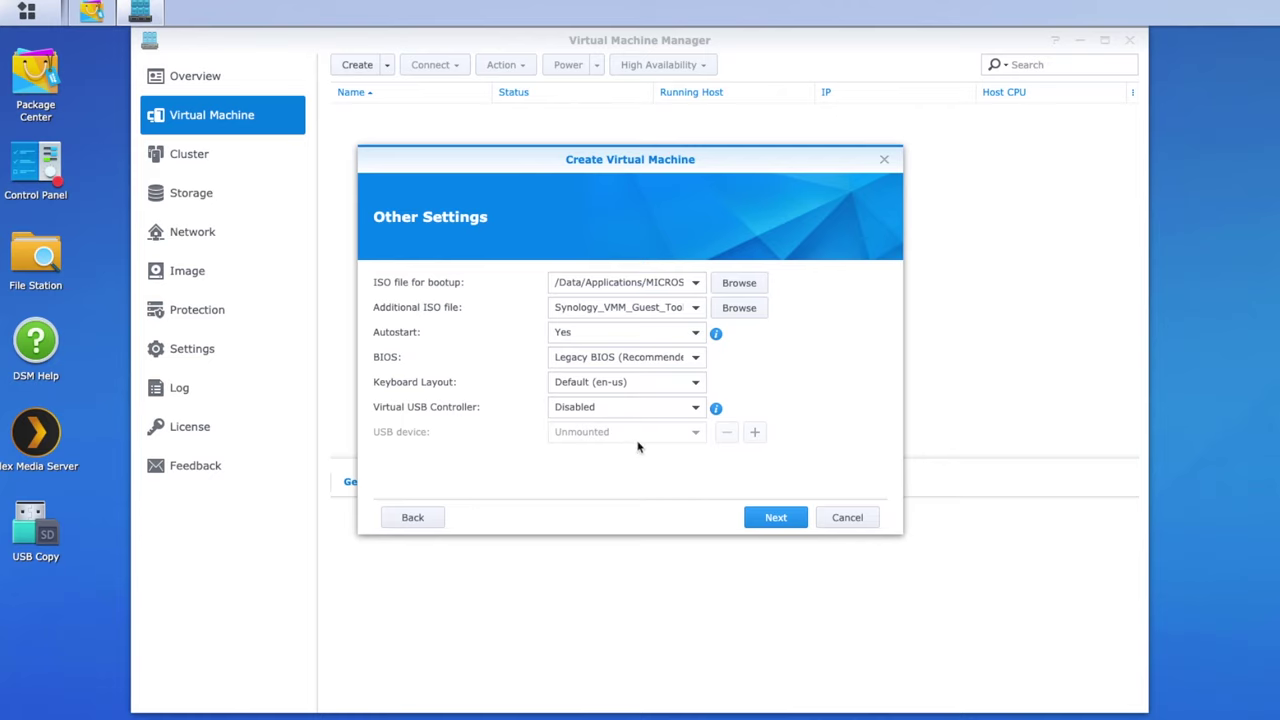
left_click(776, 517)
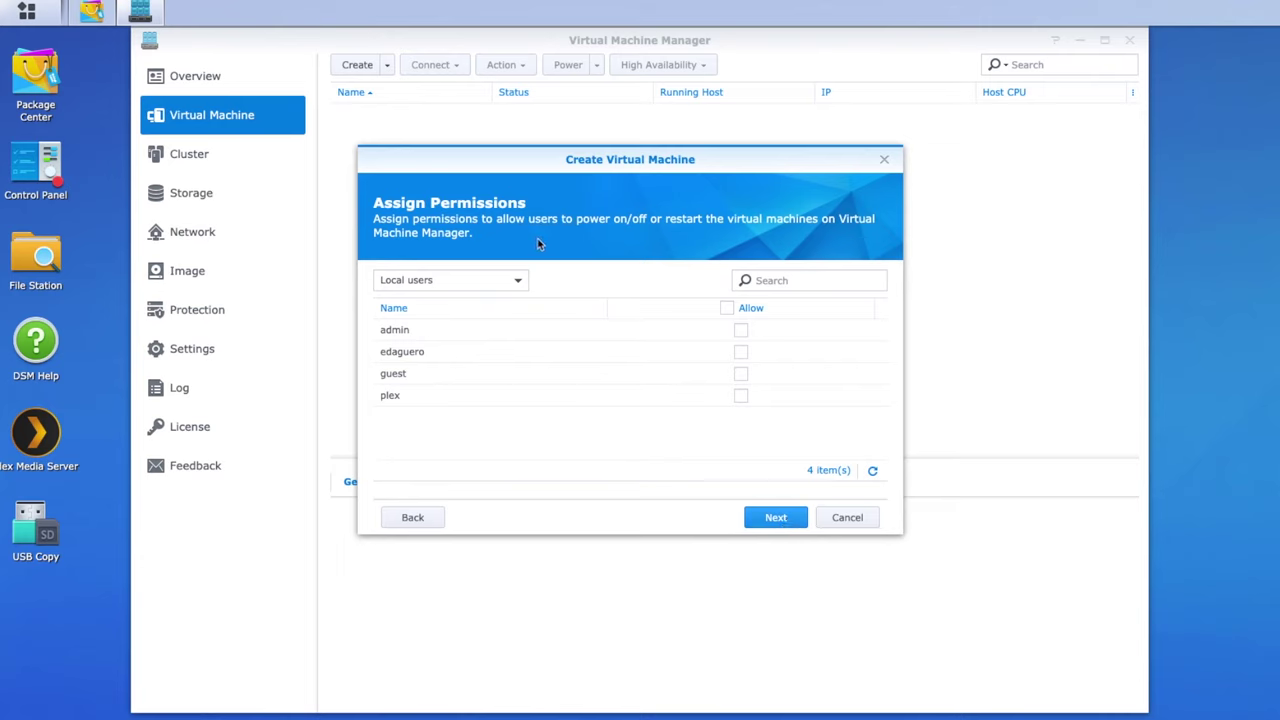
Step: Grant admin permission on Win10ServerTest, then confirm the summary to create the VM
left_click(740, 331)
left_click(774, 518)
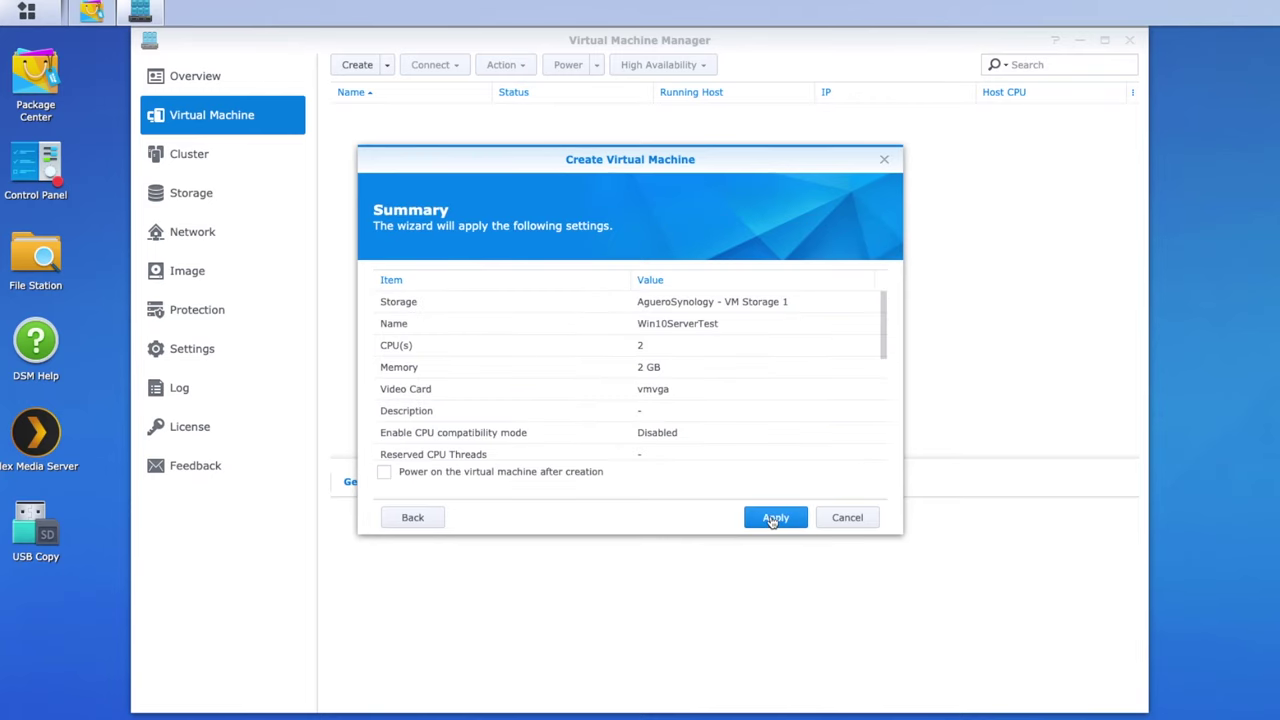
left_click(776, 519)
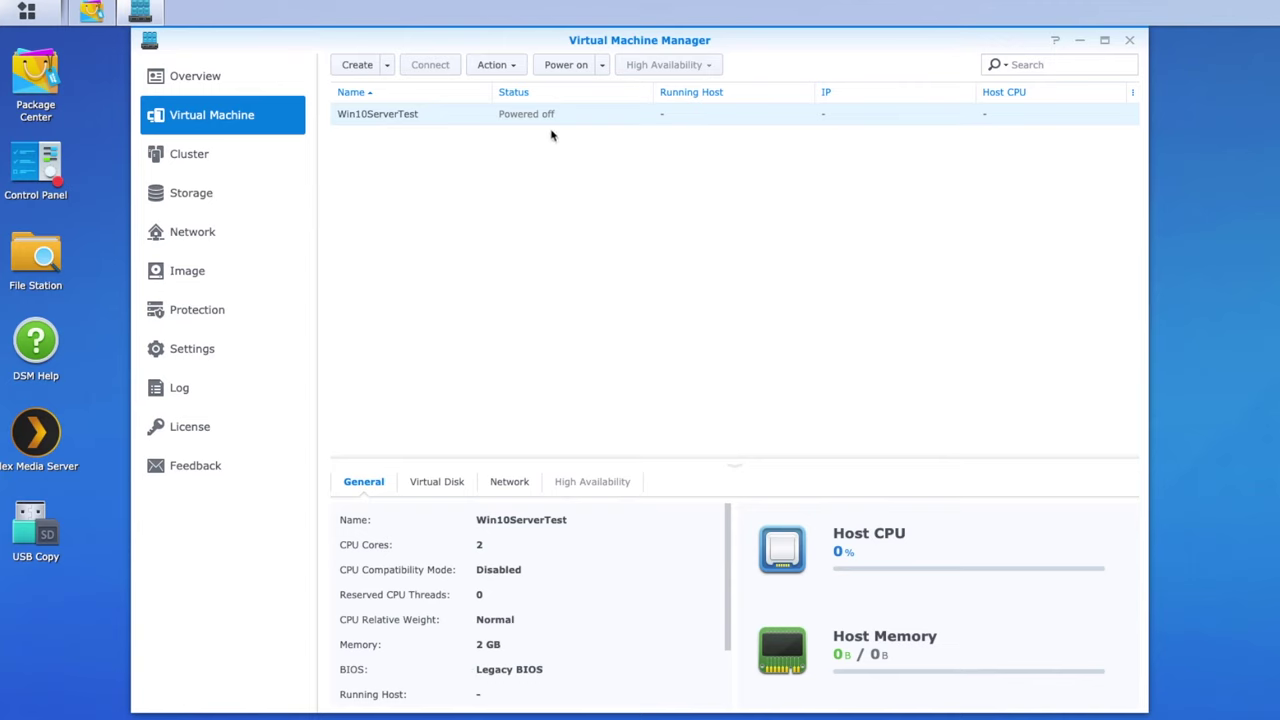
Step: Check Win10ServerTest's Virtual Disk, Network and General details, then power it on
scroll(501, 585, "down", 3)
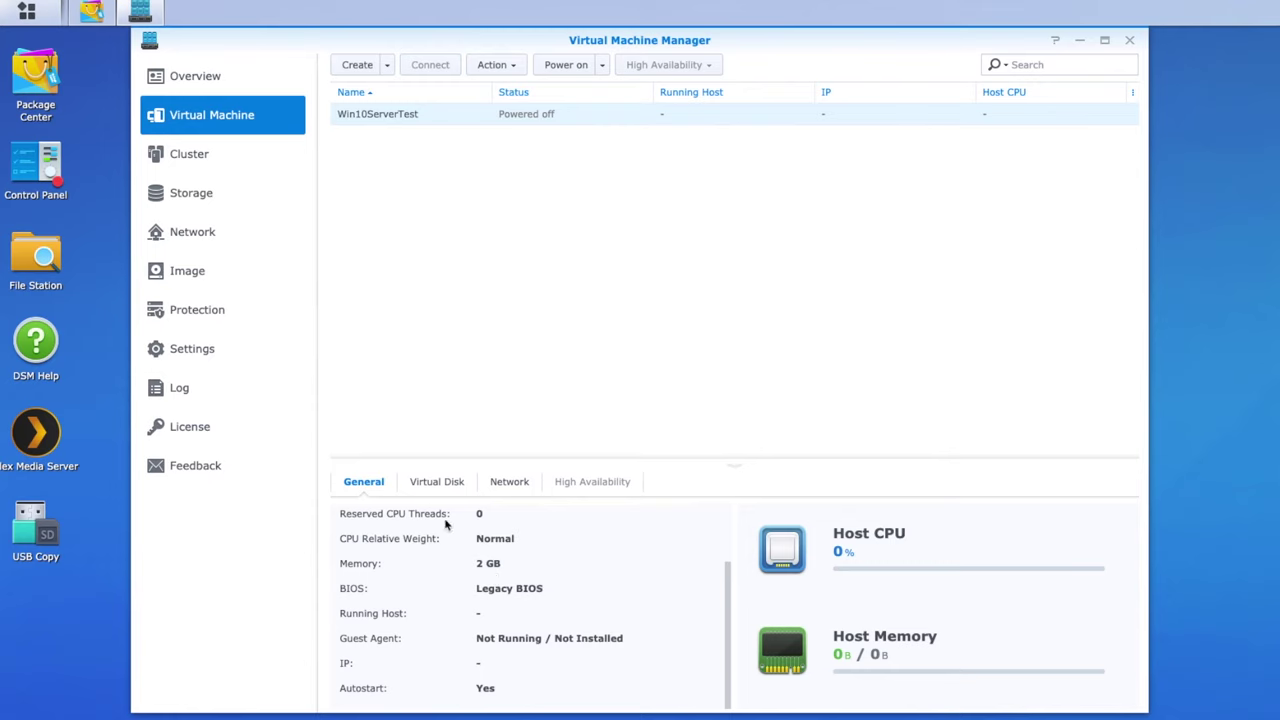
left_click(437, 487)
left_click(529, 488)
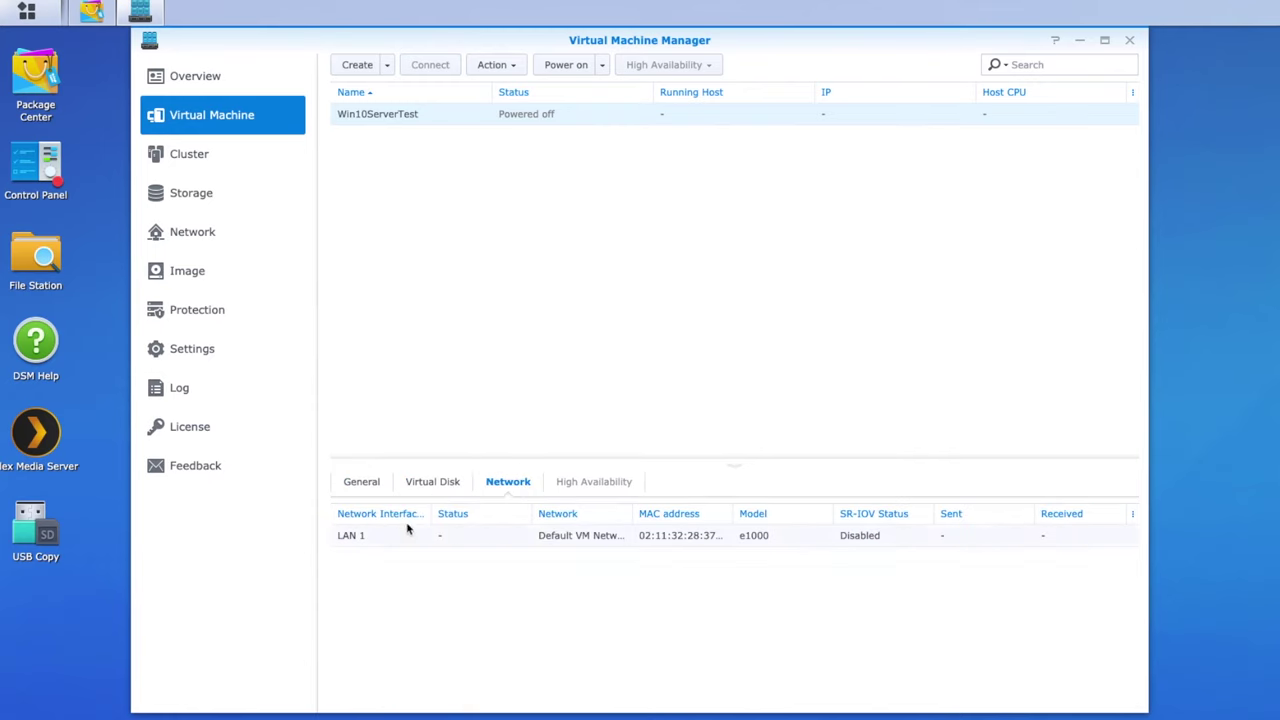
left_click(361, 487)
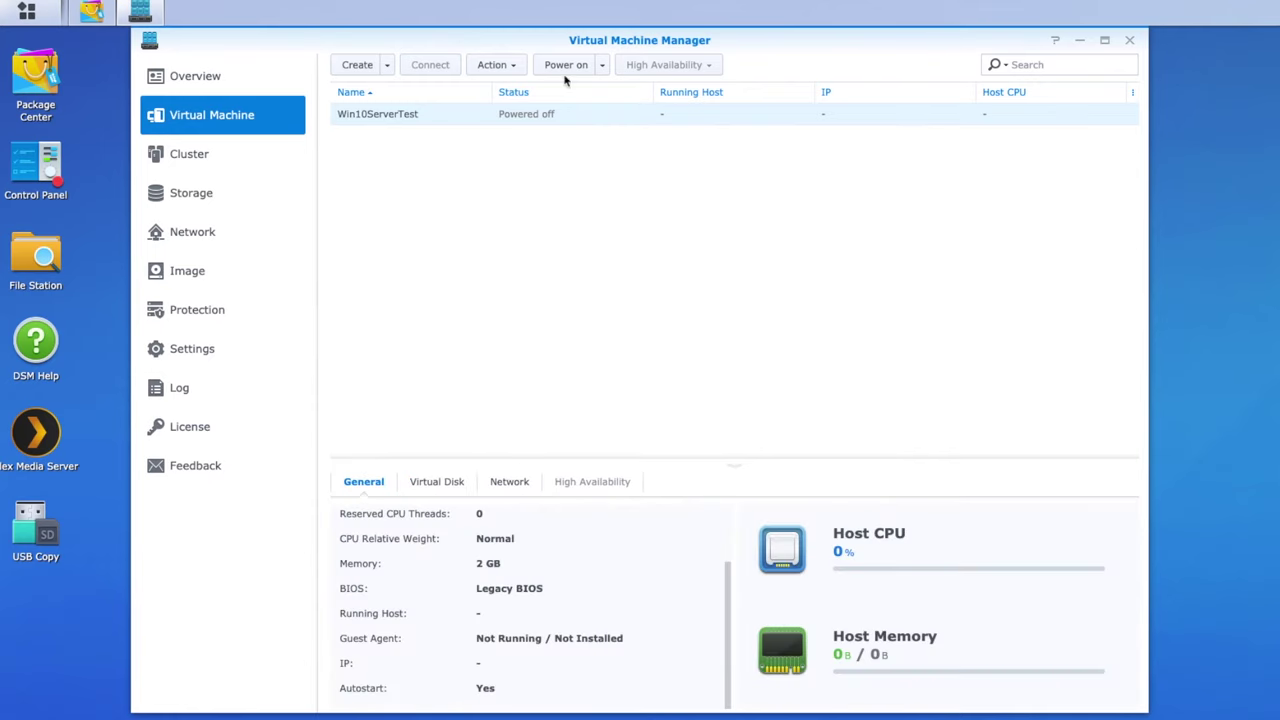
left_click(602, 65)
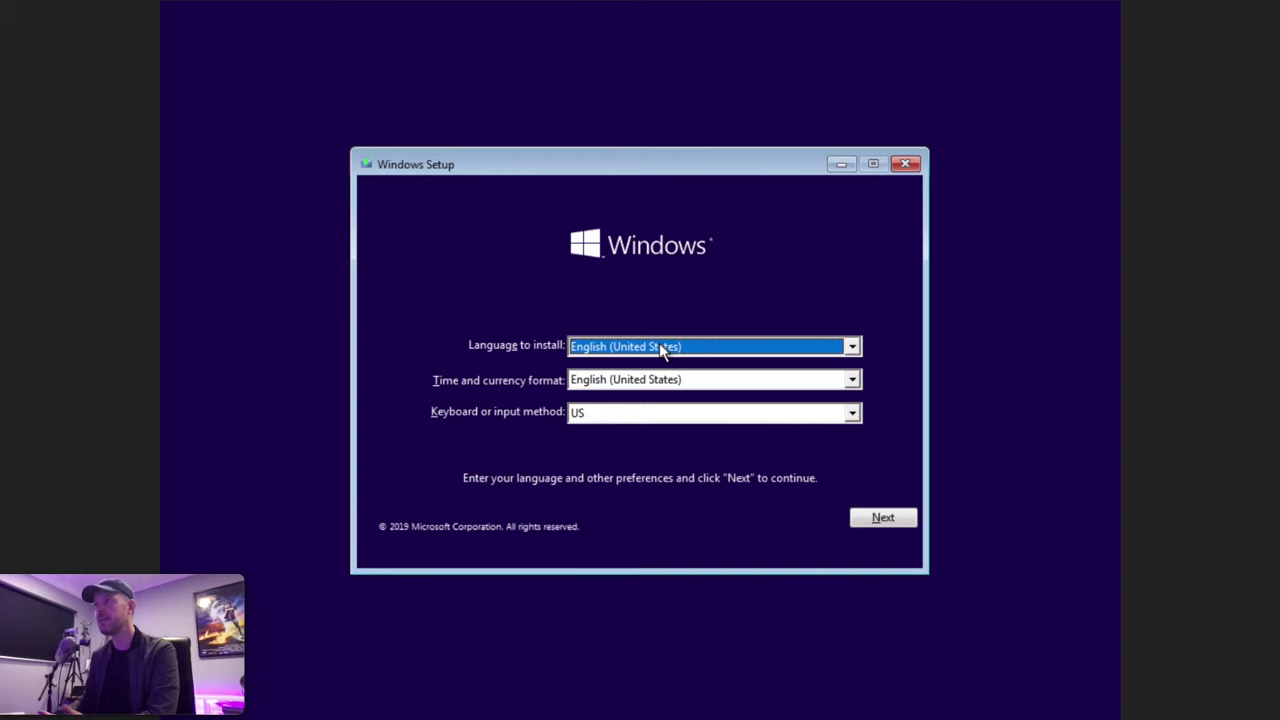
Step: Open the time and currency format list on the Windows Setup language screen
left_click(668, 380)
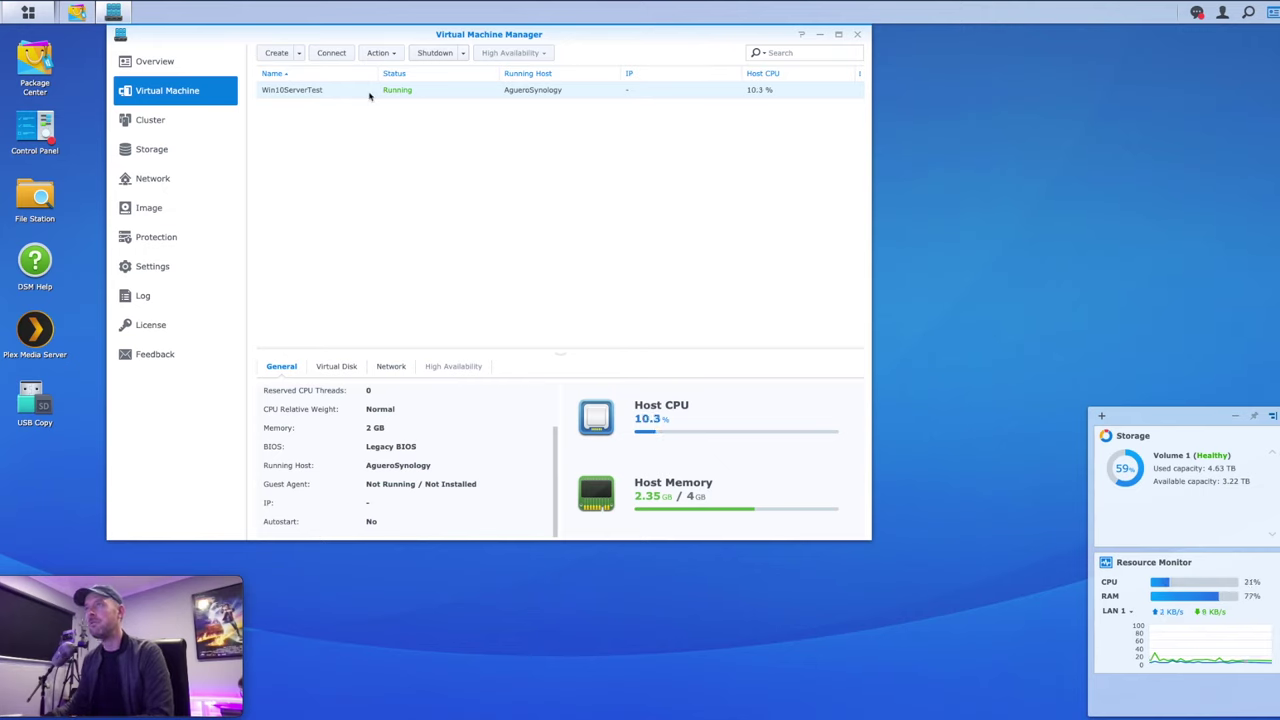
left_click(390, 55)
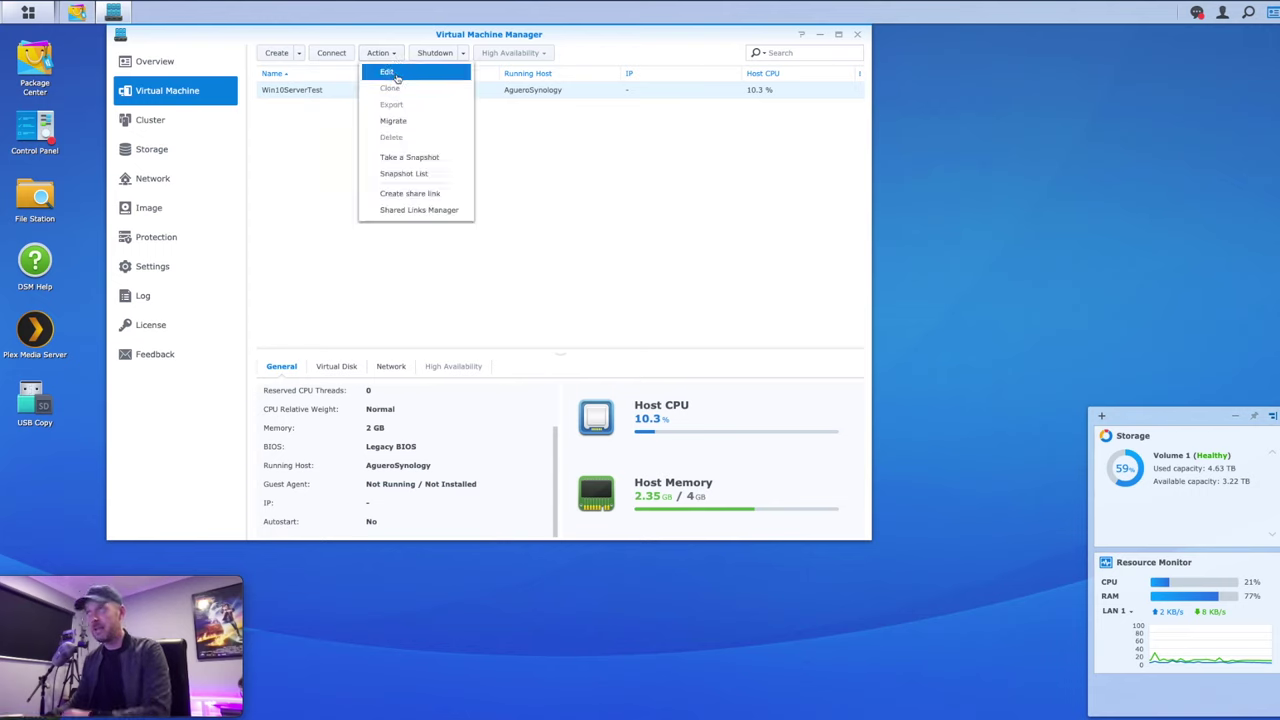
left_click(395, 72)
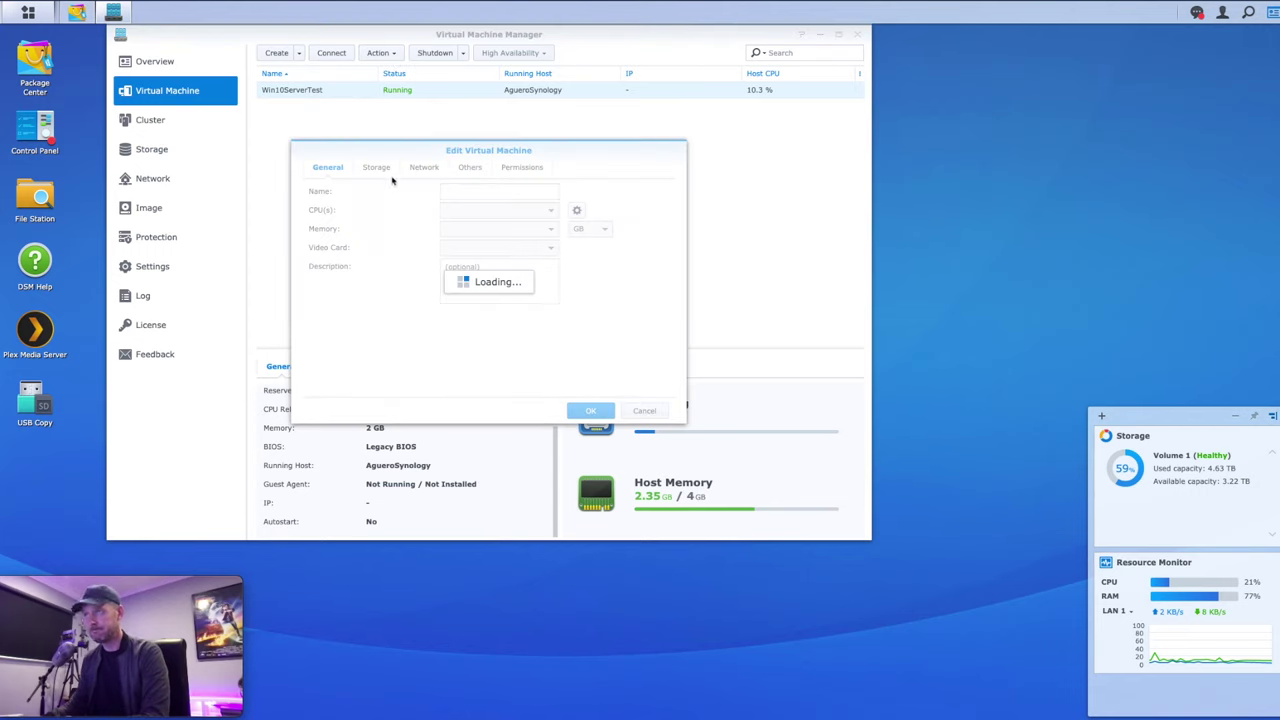
left_click(468, 170)
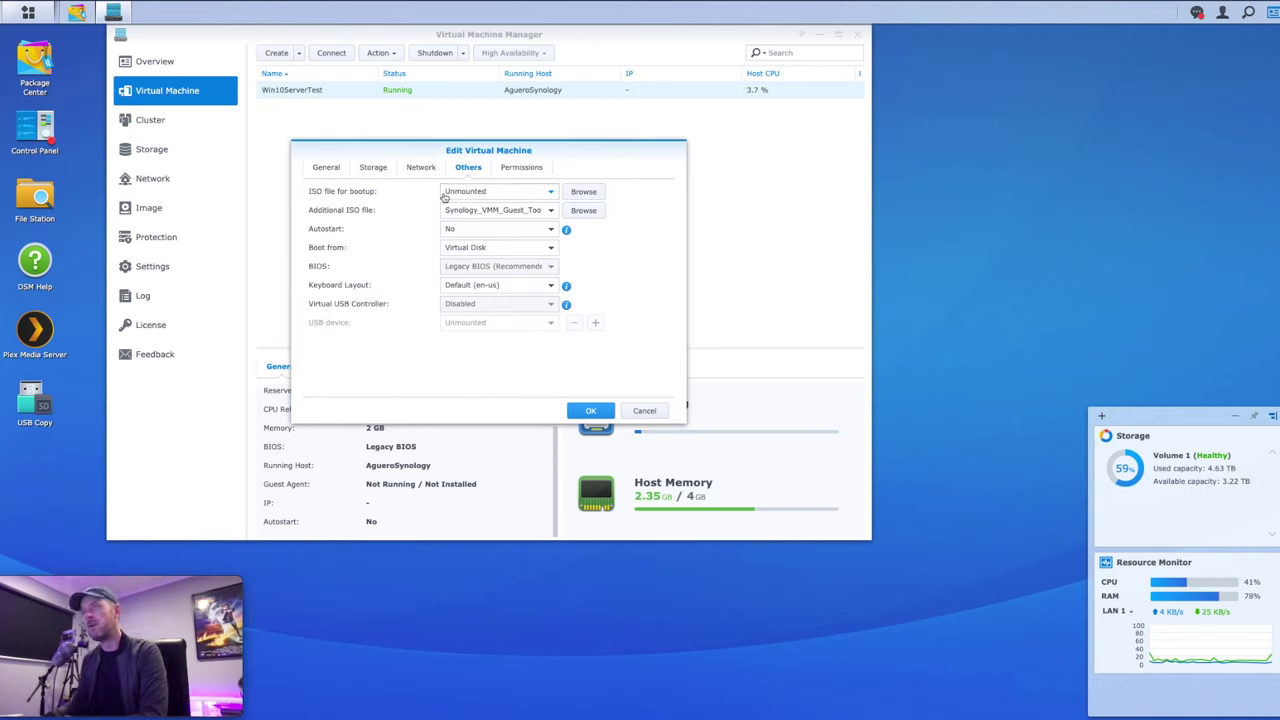
left_click(495, 191)
left_click(470, 209)
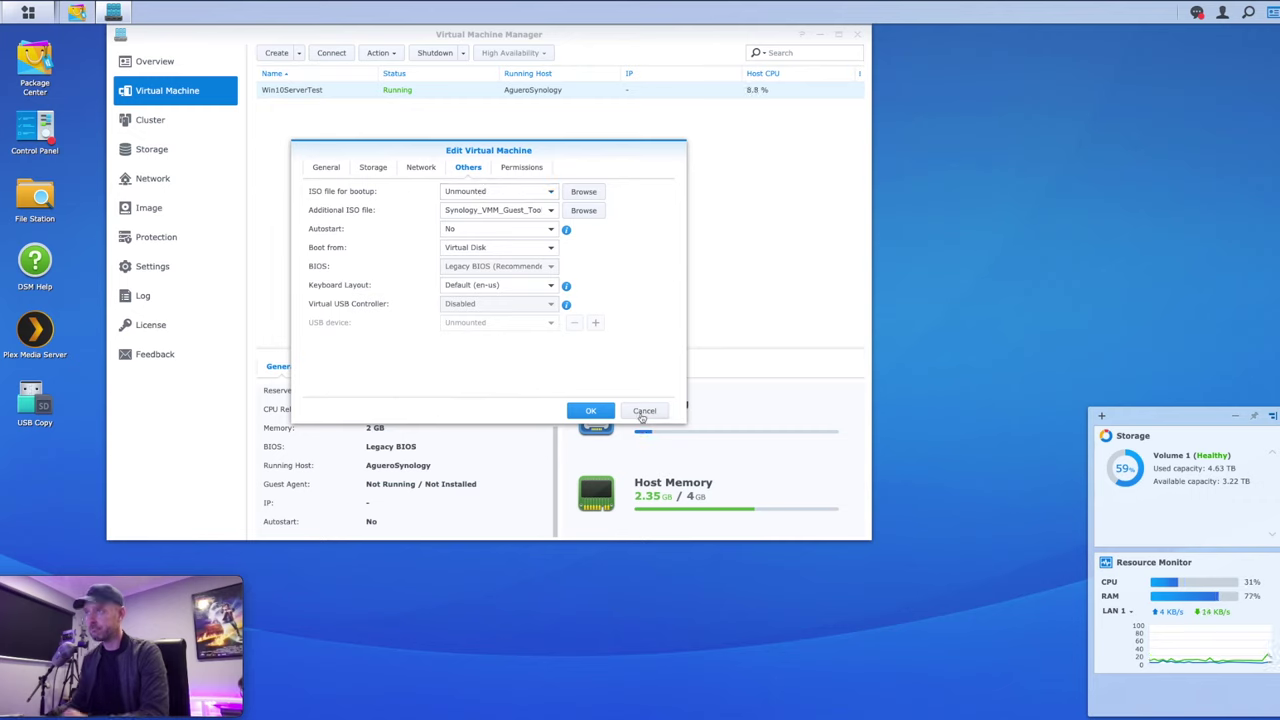
left_click(644, 410)
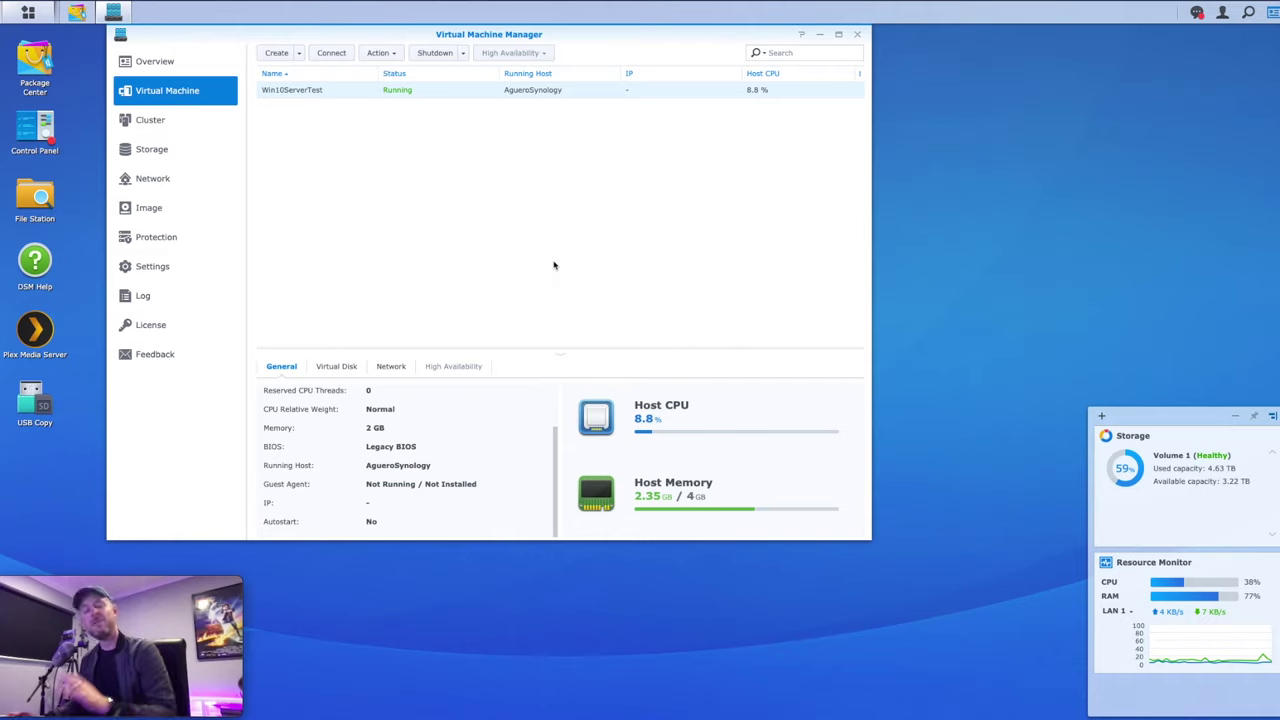